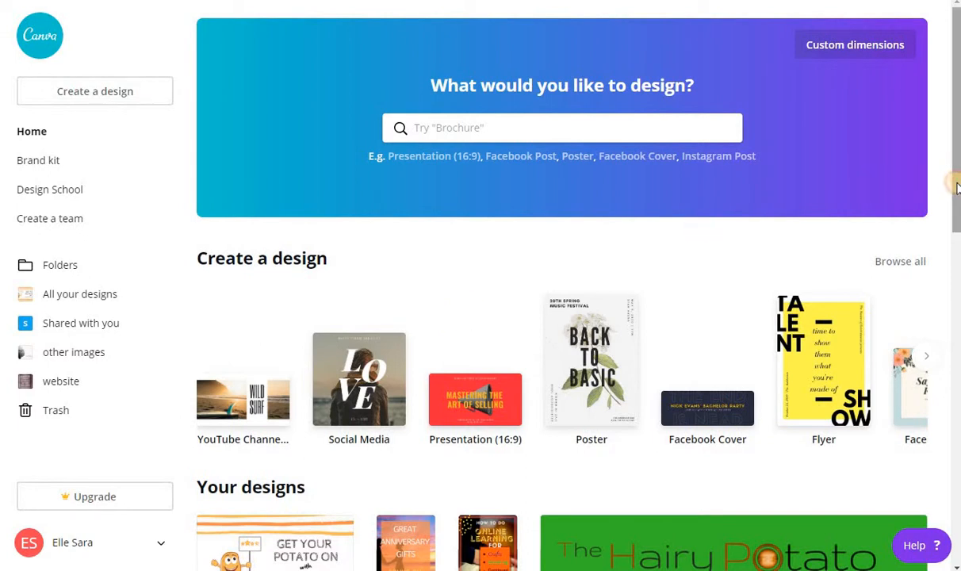
{"action": "mouse_move", "coordinate": [956, 195]}
{"action": "left_mouse_down"}
{"action": "mouse_move", "coordinate": [956, 234]}
{"action": "mouse_move", "coordinate": [956, 16]}
{"action": "left_mouse_up"}
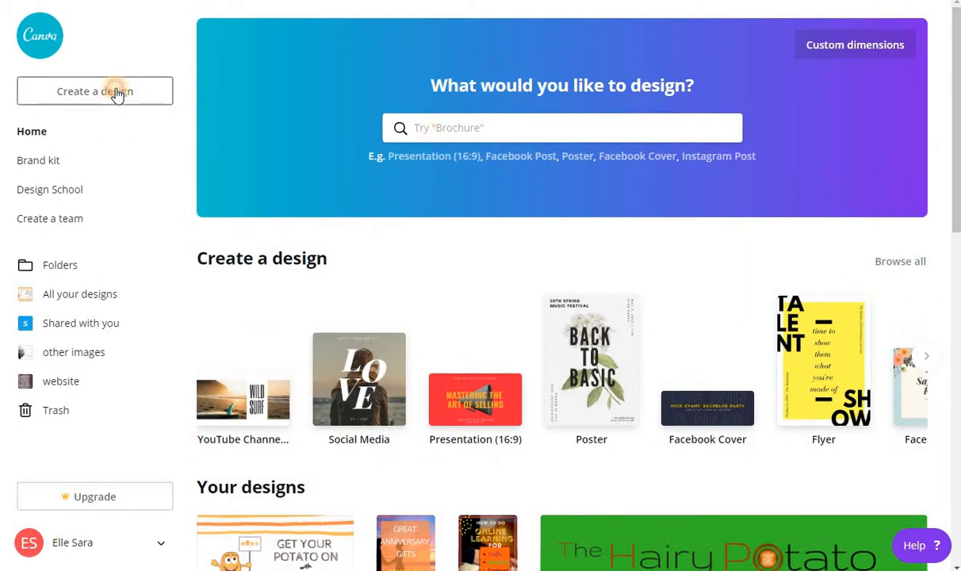
Create a new design and browse the Social Media formats to pick Tumblr Graphic
{"action": "left_click", "coordinate": [117, 93]}
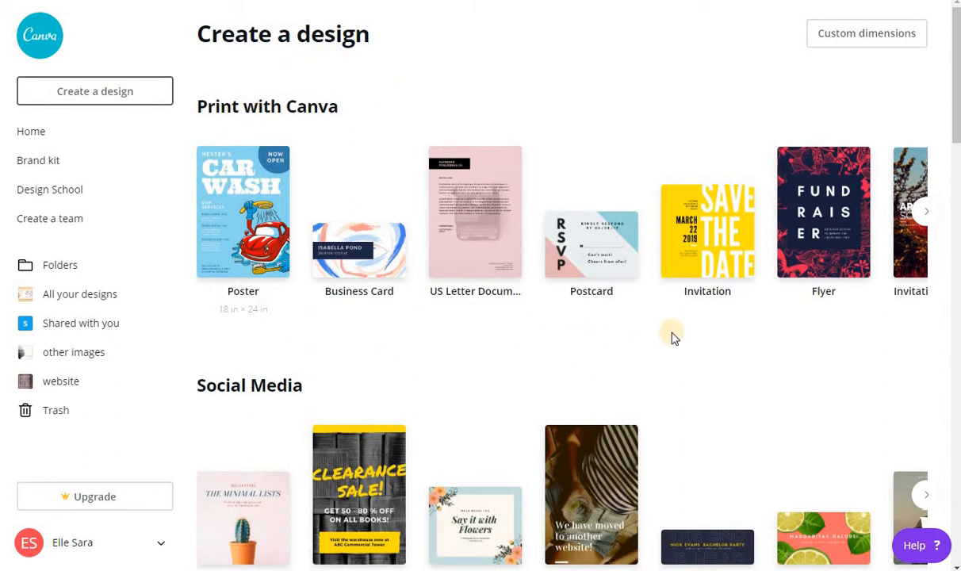
{"action": "scroll", "coordinate": [672, 337], "scroll_direction": "down", "scroll_amount": 10}
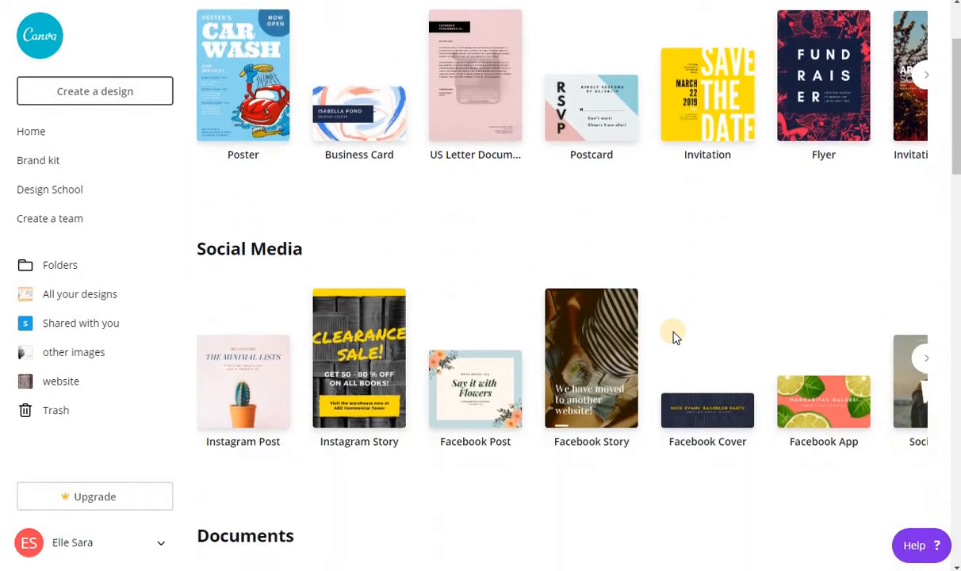
{"action": "scroll", "coordinate": [672, 337], "scroll_direction": "down", "scroll_amount": 2}
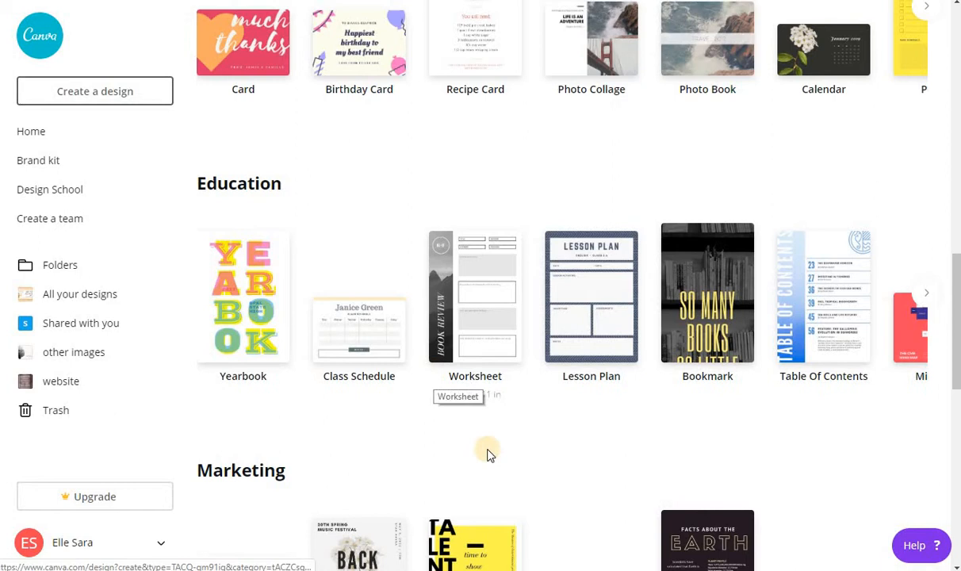
{"action": "scroll", "coordinate": [561, 439], "scroll_direction": "down", "scroll_amount": 1}
{"action": "scroll", "coordinate": [559, 438], "scroll_direction": "down", "scroll_amount": 1}
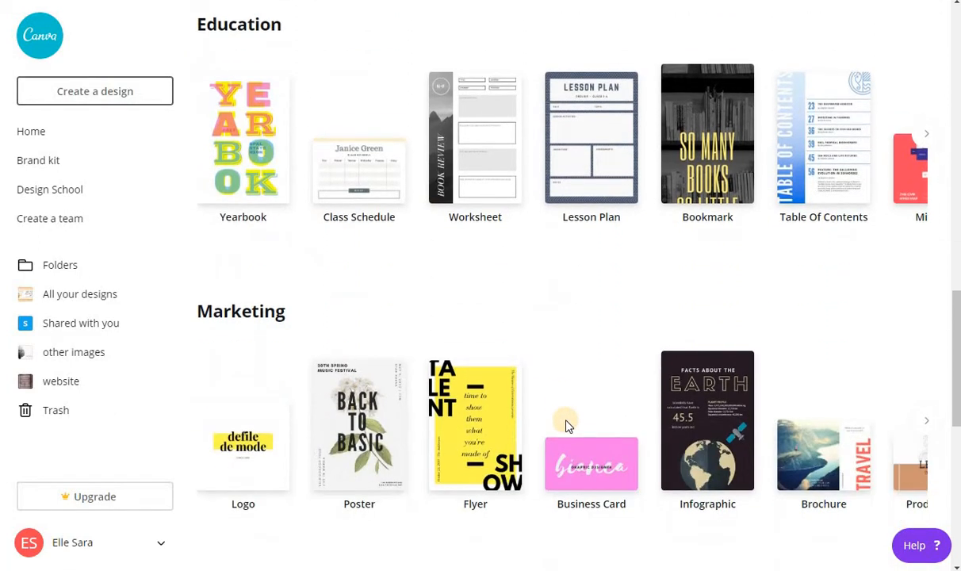
{"action": "scroll", "coordinate": [559, 439], "scroll_direction": "down", "scroll_amount": 2}
{"action": "scroll", "coordinate": [566, 425], "scroll_direction": "down", "scroll_amount": 1}
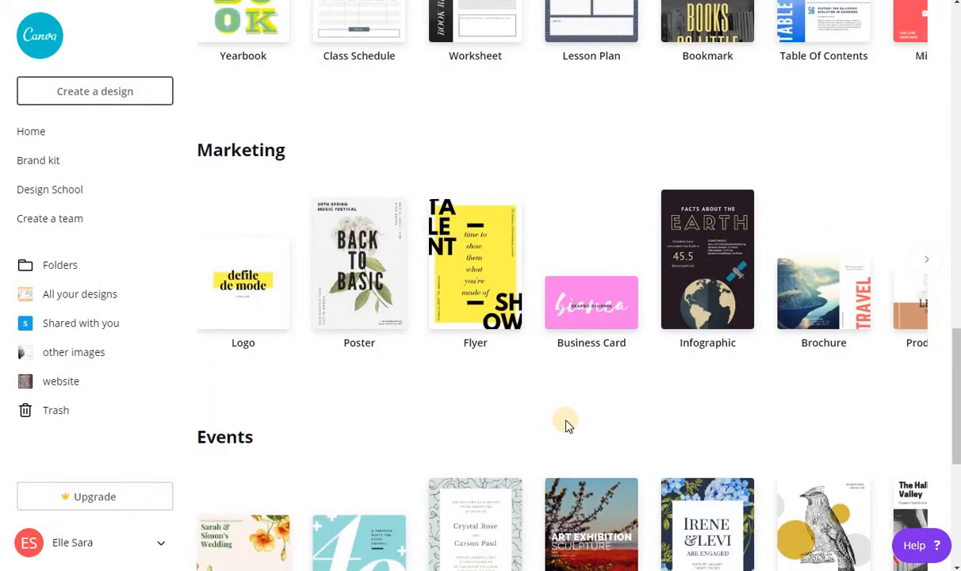
{"action": "scroll", "coordinate": [566, 425], "scroll_direction": "down", "scroll_amount": 1}
{"action": "scroll", "coordinate": [566, 425], "scroll_direction": "up", "scroll_amount": 5}
{"action": "scroll", "coordinate": [566, 425], "scroll_direction": "up", "scroll_amount": 5}
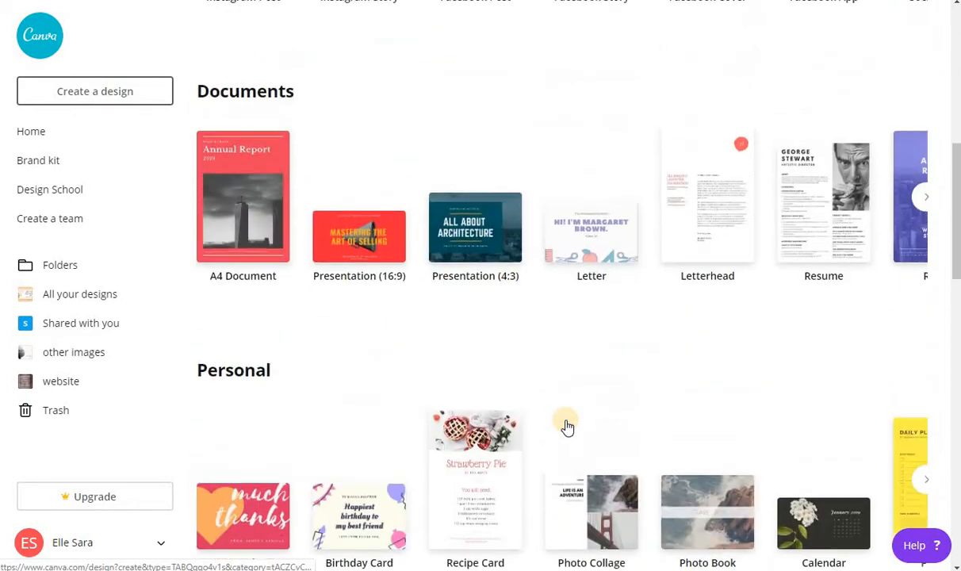
{"action": "scroll", "coordinate": [567, 425], "scroll_direction": "up", "scroll_amount": 5}
{"action": "scroll", "coordinate": [536, 398], "scroll_direction": "up", "scroll_amount": 3}
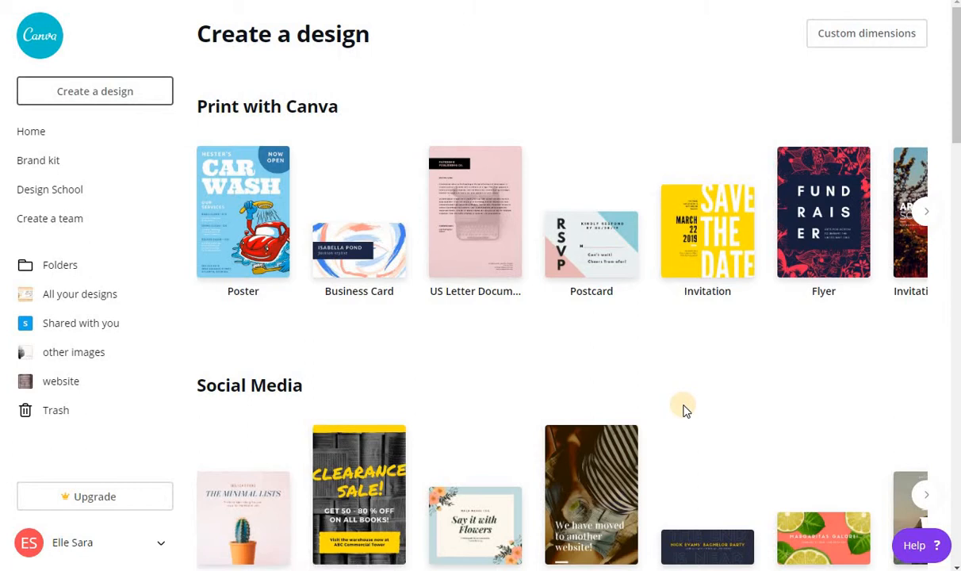
{"action": "scroll", "coordinate": [687, 410], "scroll_direction": "down", "scroll_amount": 3}
{"action": "scroll", "coordinate": [687, 410], "scroll_direction": "down", "scroll_amount": 3}
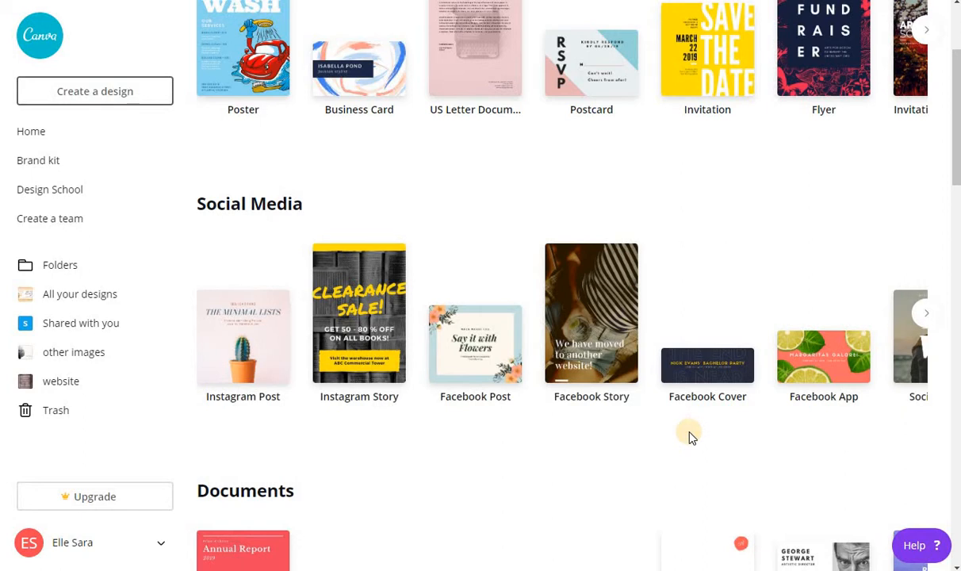
{"action": "scroll", "coordinate": [690, 436], "scroll_direction": "down", "scroll_amount": 1}
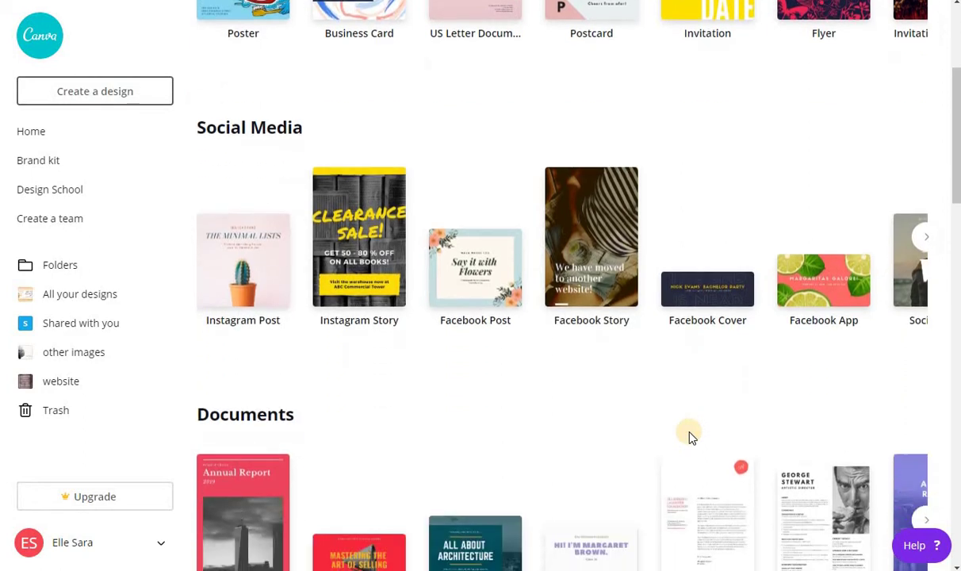
{"action": "left_click", "coordinate": [923, 240]}
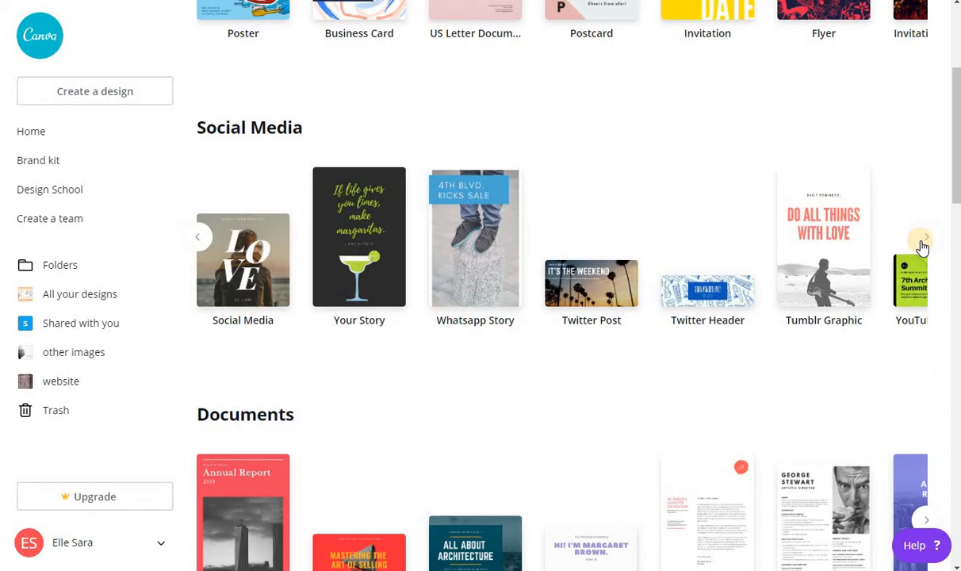
{"action": "left_click", "coordinate": [924, 240]}
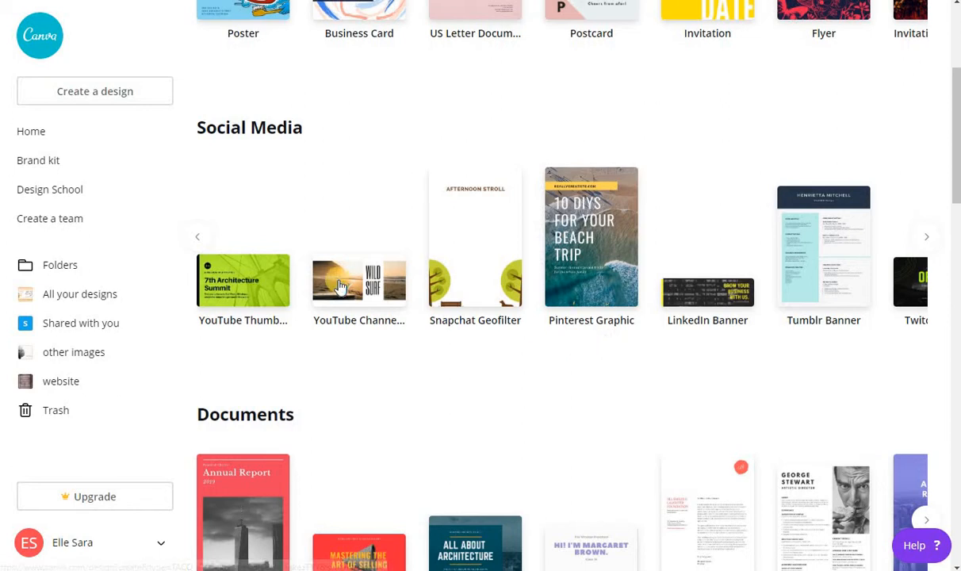
{"action": "left_click", "coordinate": [204, 237]}
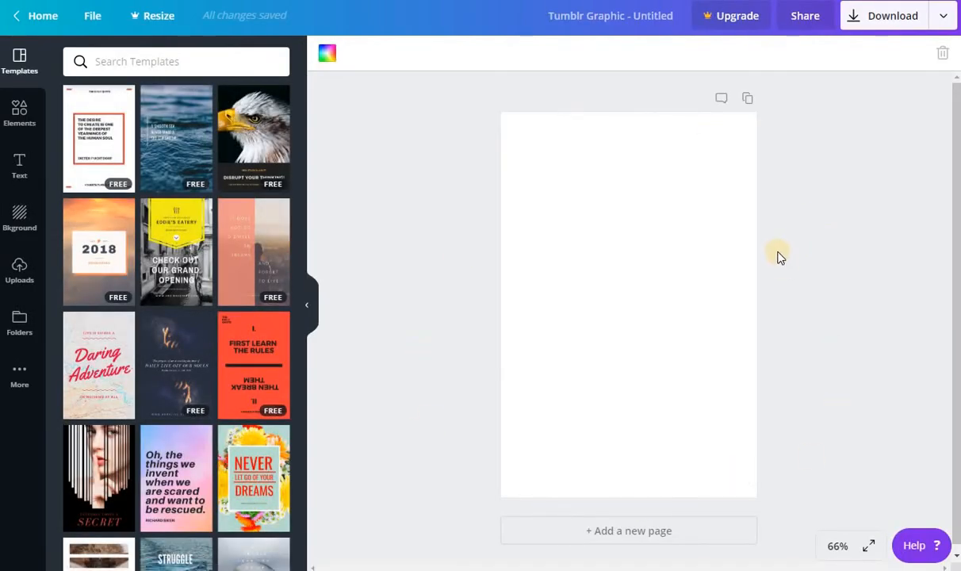
{"action": "mouse_move", "coordinate": [99, 139]}
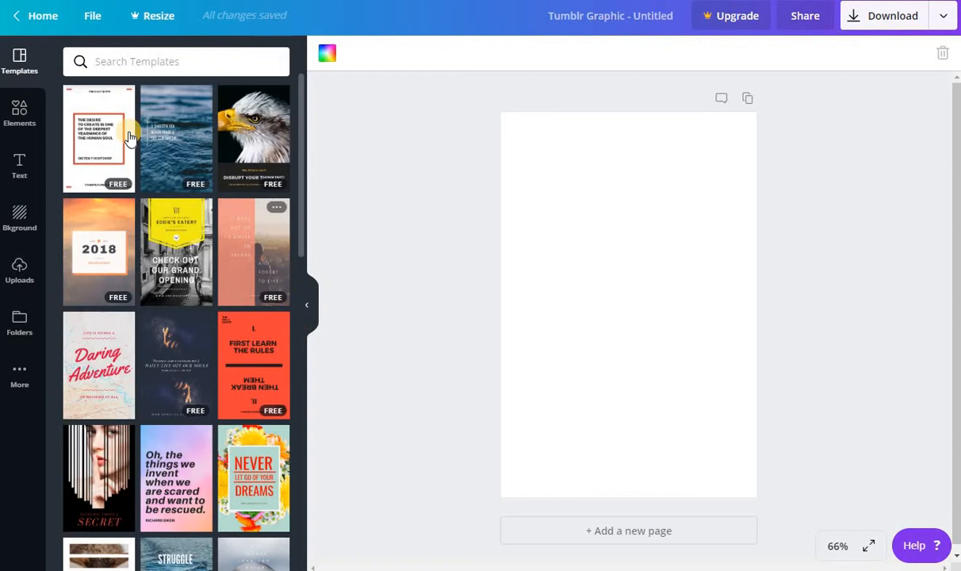
Open the Elements library, test-place a record player illustration and delete it again
{"action": "left_click", "coordinate": [183, 331]}
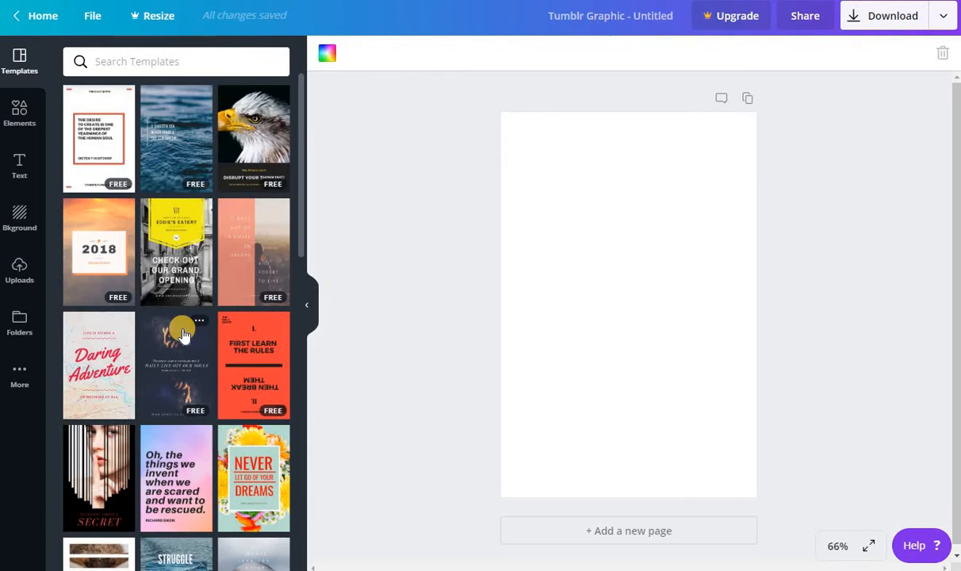
{"action": "left_click", "coordinate": [107, 62]}
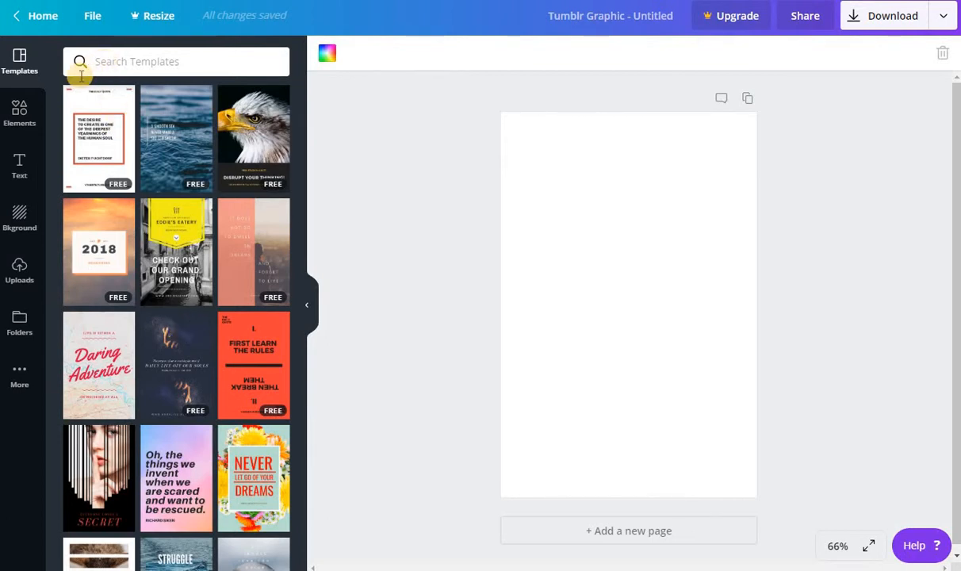
{"action": "left_click", "coordinate": [19, 119]}
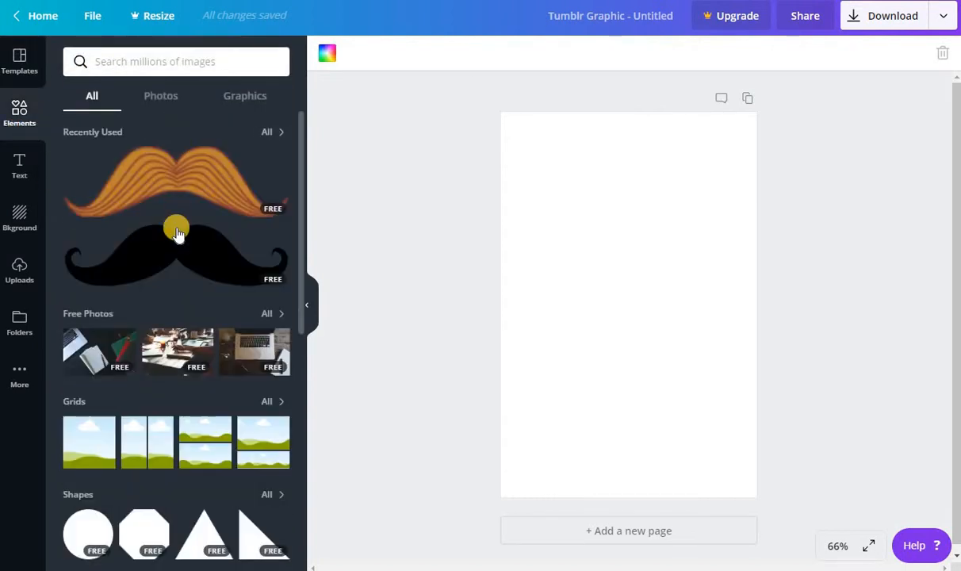
{"action": "scroll", "coordinate": [176, 231], "scroll_direction": "down", "scroll_amount": 3}
{"action": "scroll", "coordinate": [158, 222], "scroll_direction": "down", "scroll_amount": 3}
{"action": "scroll", "coordinate": [119, 199], "scroll_direction": "down", "scroll_amount": 3}
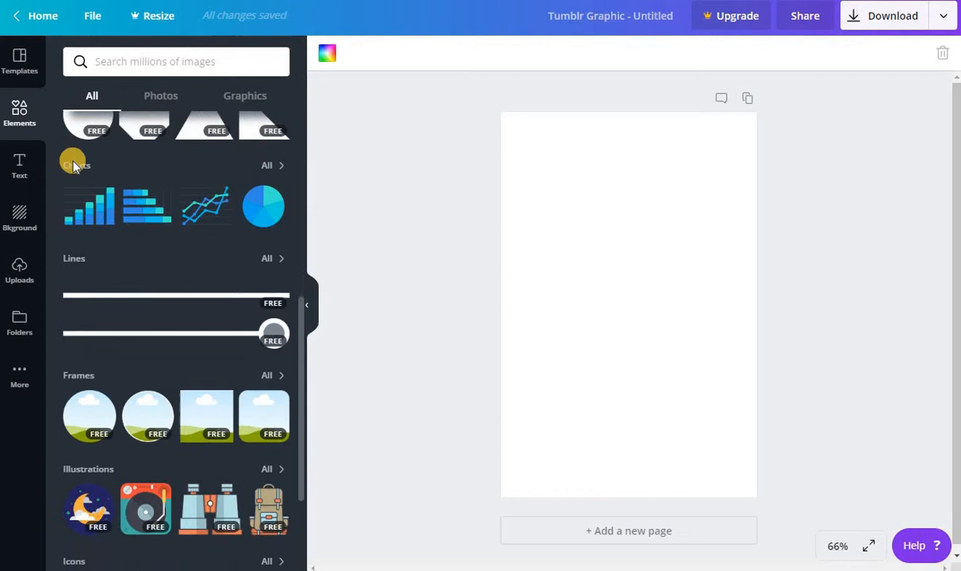
{"action": "scroll", "coordinate": [73, 165], "scroll_direction": "down", "scroll_amount": 1}
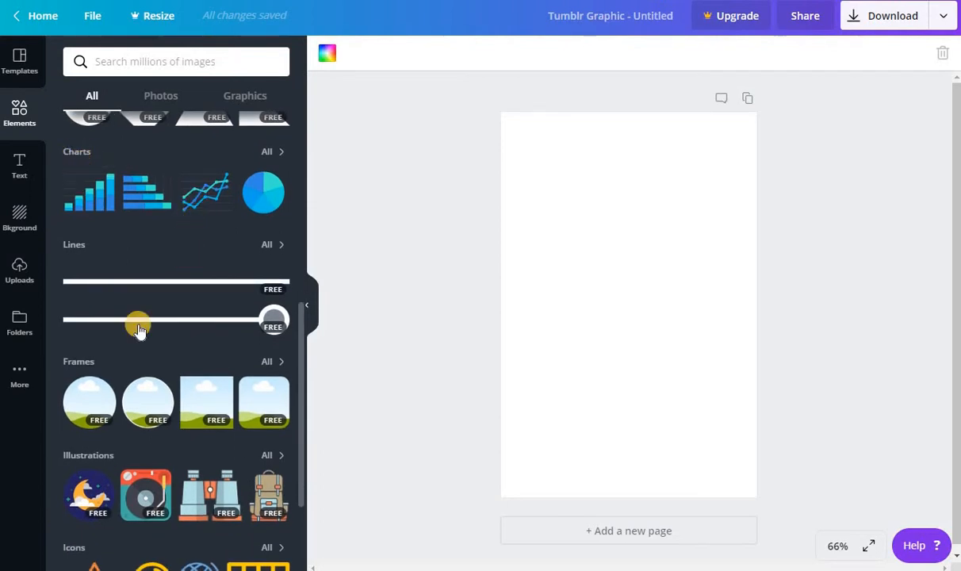
{"action": "scroll", "coordinate": [138, 301], "scroll_direction": "down", "scroll_amount": 5}
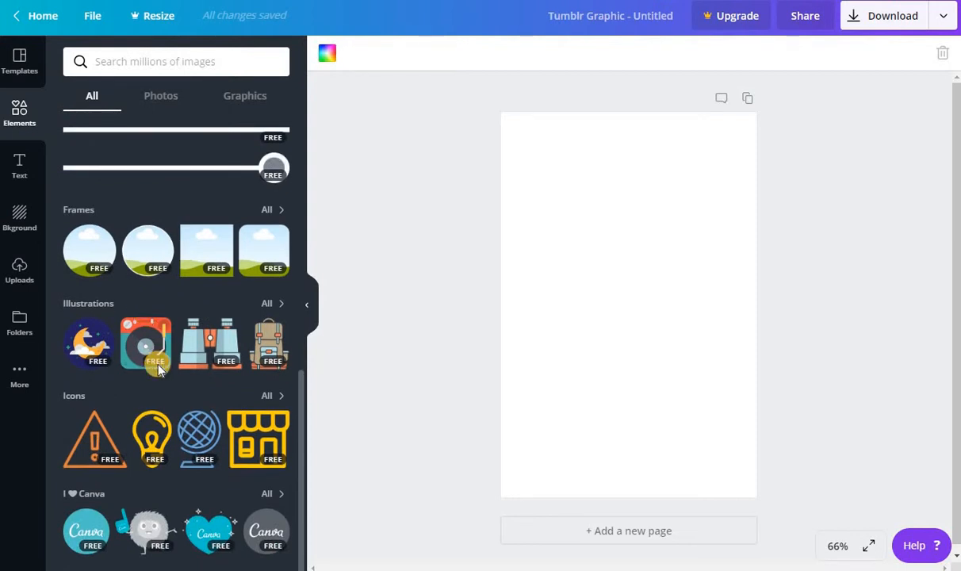
{"action": "mouse_move", "coordinate": [145, 495]}
{"action": "mouse_move", "coordinate": [150, 343]}
{"action": "left_mouse_down"}
{"action": "mouse_move", "coordinate": [400, 345]}
{"action": "mouse_move", "coordinate": [542, 277]}
{"action": "left_mouse_up"}
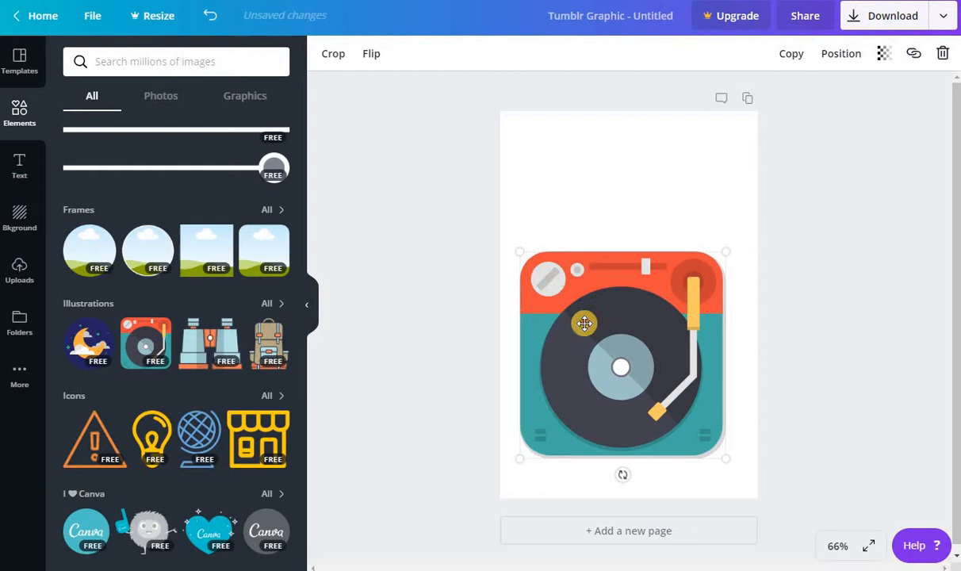
{"action": "key", "text": "Delete"}
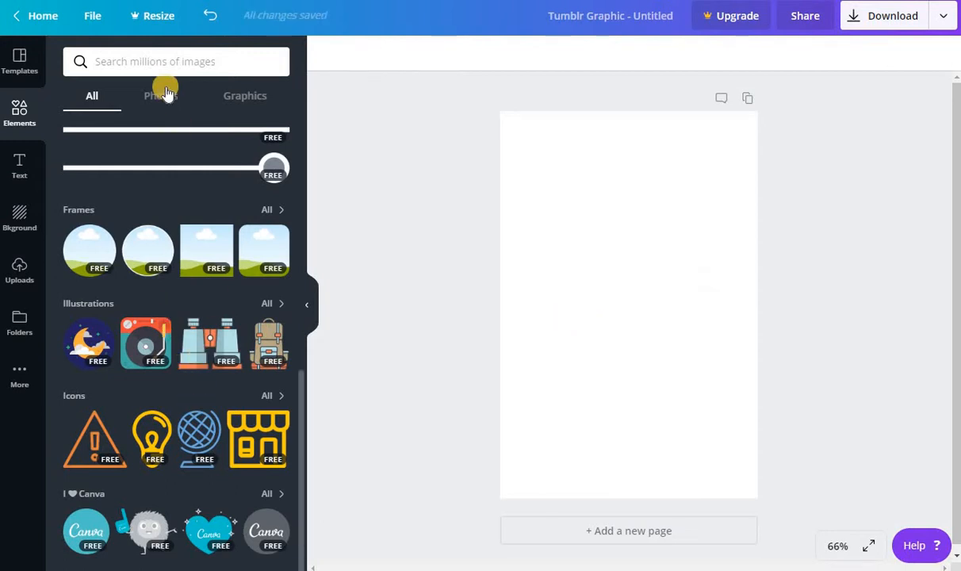
Add white hearts, a big red heart and scattered small hearts to the page
{"action": "left_click", "coordinate": [156, 62]}
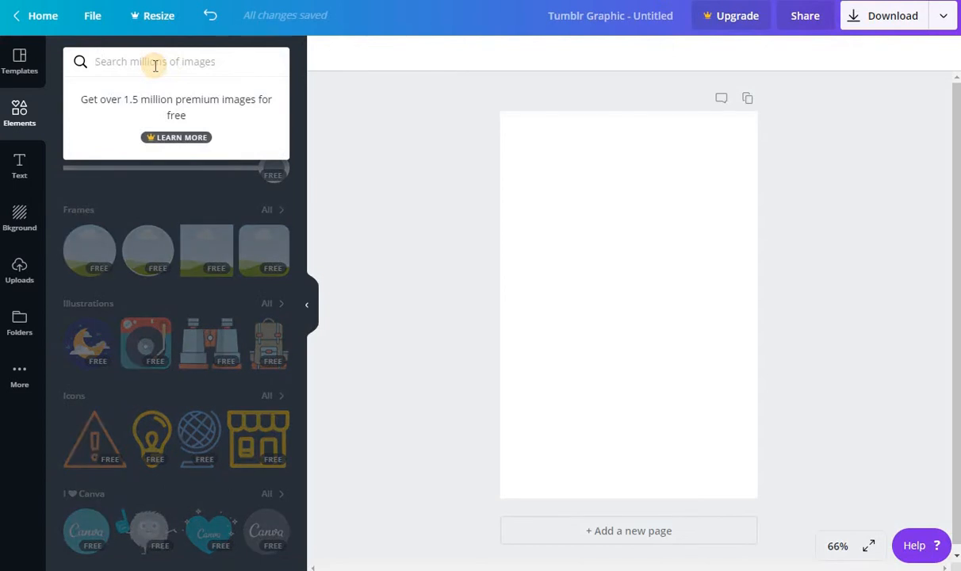
{"action": "type", "text": "hearts"}
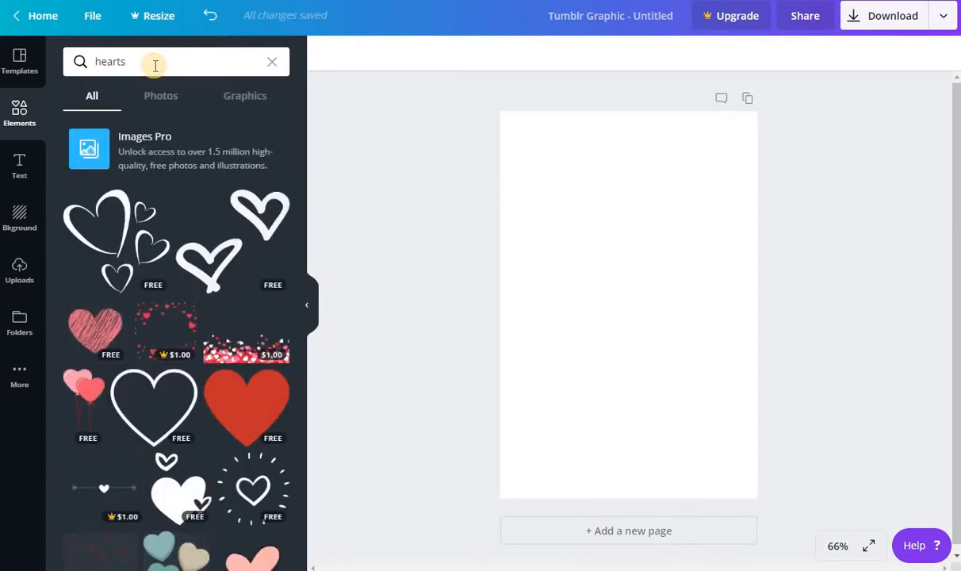
{"action": "mouse_move", "coordinate": [116, 240]}
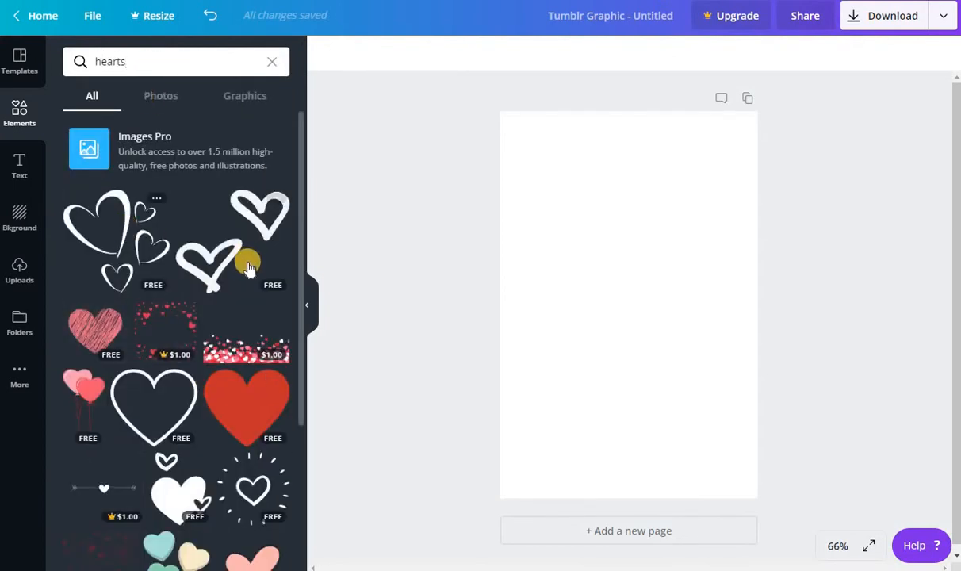
{"action": "left_click_drag", "start_coordinate": [127, 253], "coordinate": [610, 301]}
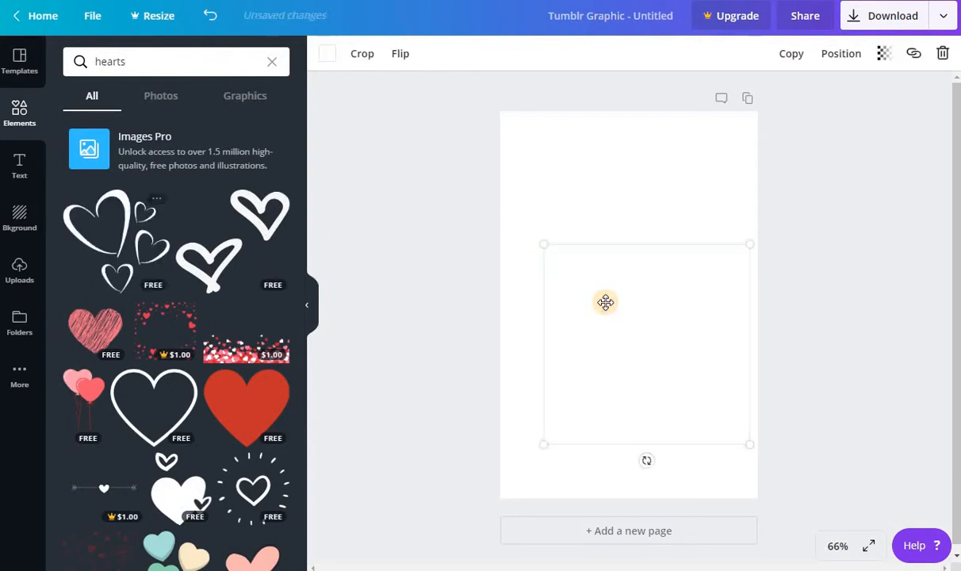
{"action": "left_click_drag", "start_coordinate": [143, 238], "coordinate": [566, 275]}
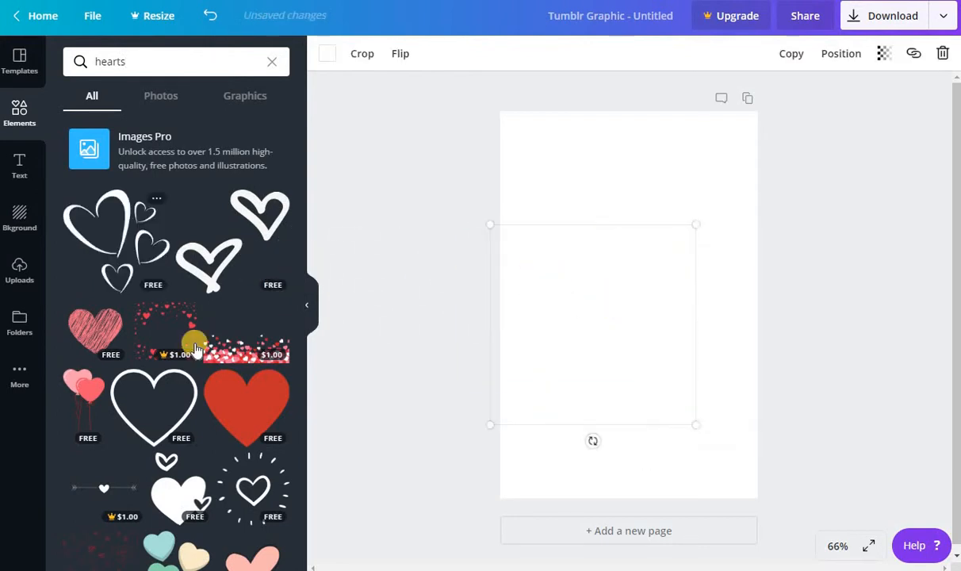
{"action": "mouse_move", "coordinate": [246, 403]}
{"action": "left_mouse_down"}
{"action": "mouse_move", "coordinate": [564, 365]}
{"action": "mouse_move", "coordinate": [532, 285]}
{"action": "left_mouse_up"}
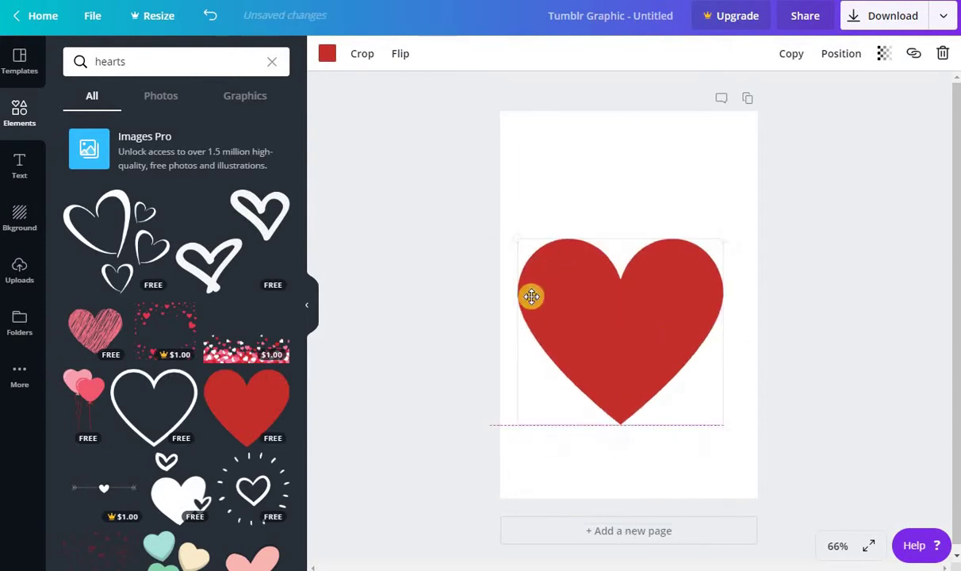
{"action": "left_click", "coordinate": [157, 327]}
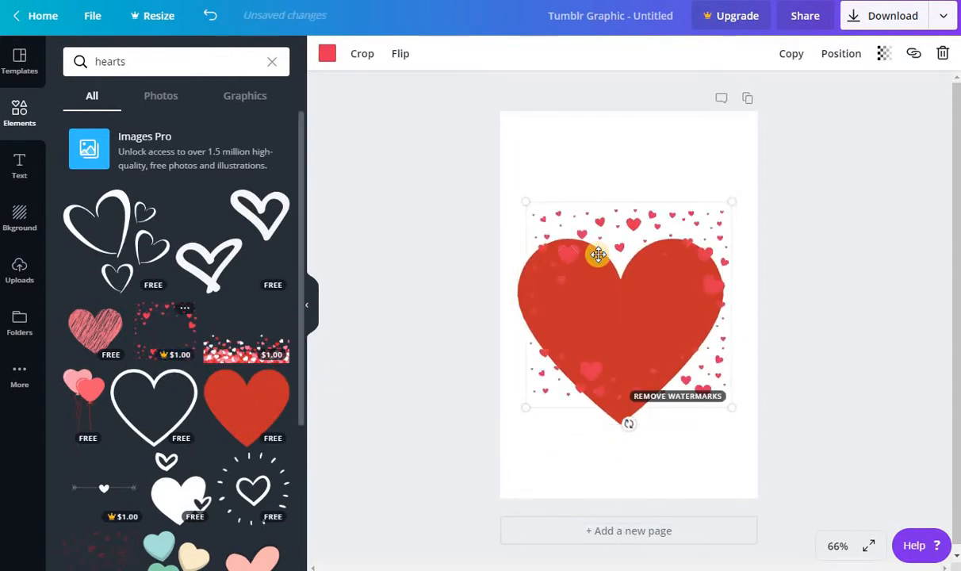
{"action": "left_click_drag", "start_coordinate": [587, 203], "coordinate": [587, 155]}
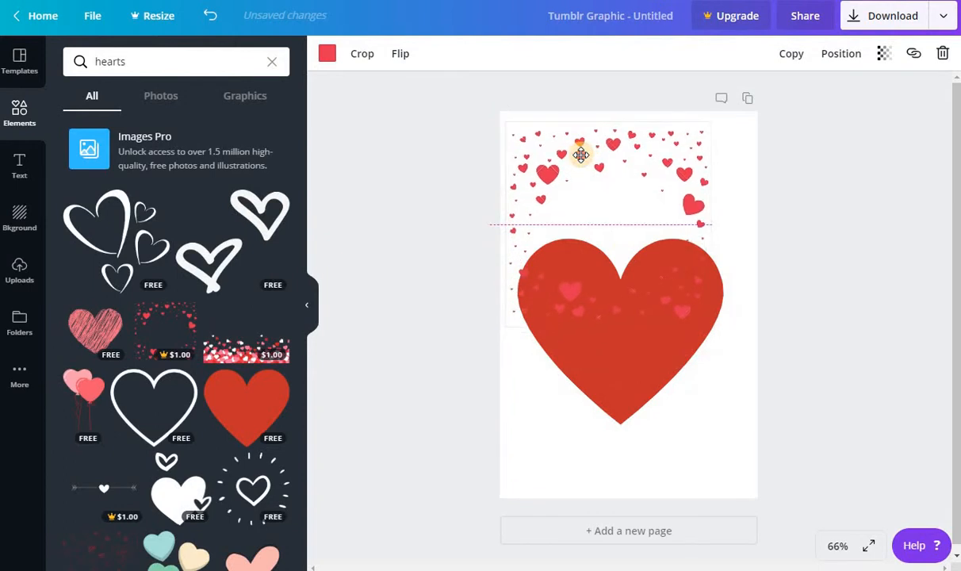
Dismiss the premium watermark offer, then delete the scattered hearts and the big red heart
{"action": "left_click", "coordinate": [649, 316]}
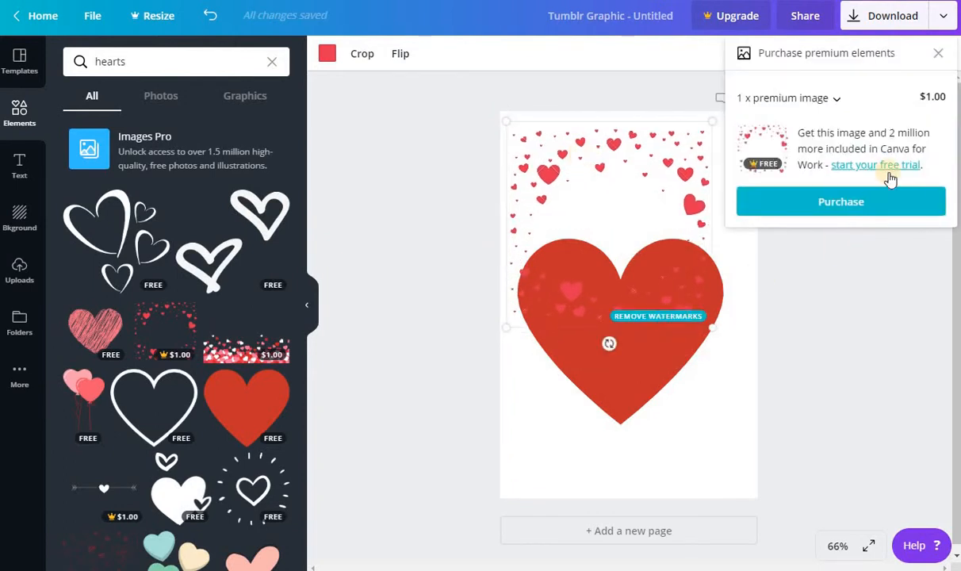
{"action": "left_click", "coordinate": [938, 56]}
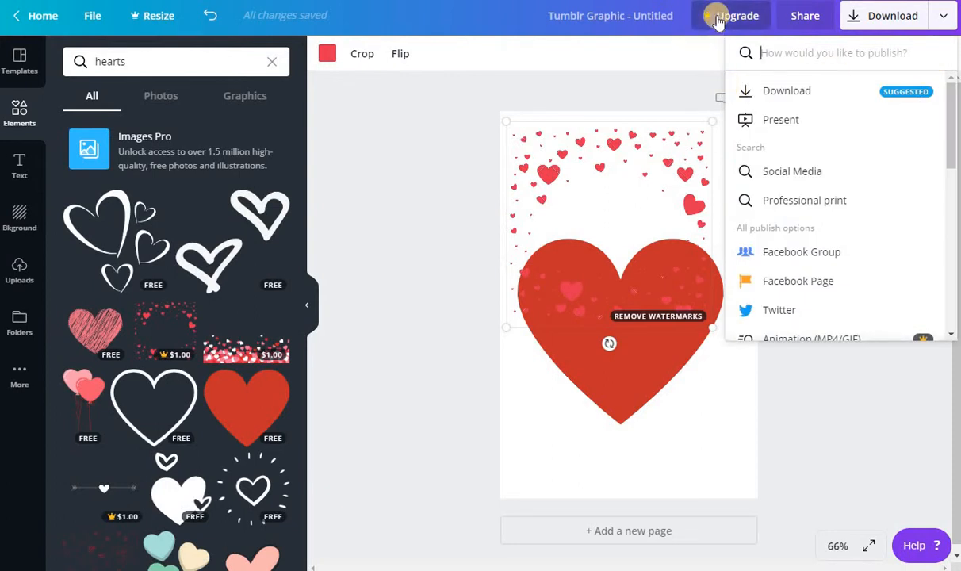
{"action": "left_click", "coordinate": [407, 192]}
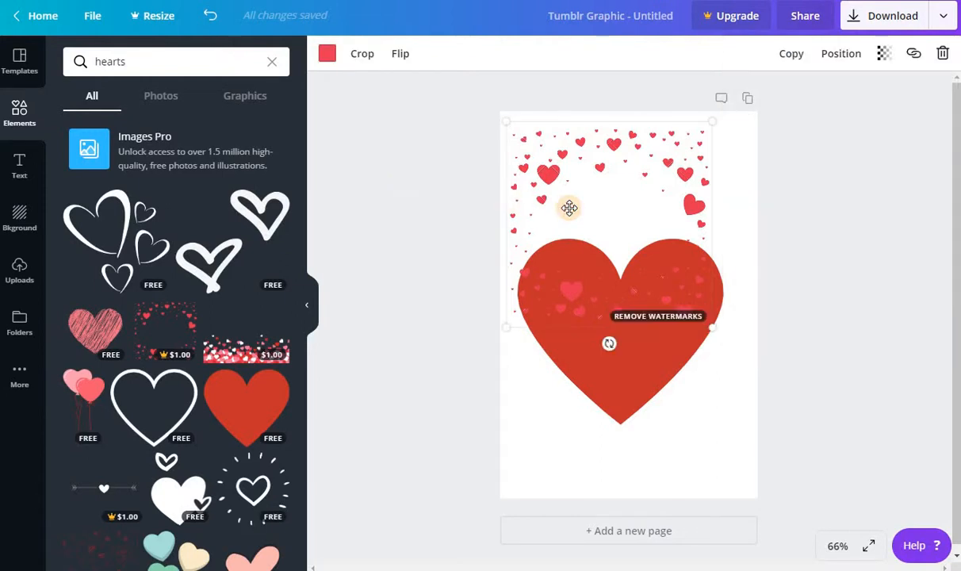
{"action": "key", "text": "Delete"}
{"action": "left_click", "coordinate": [599, 328]}
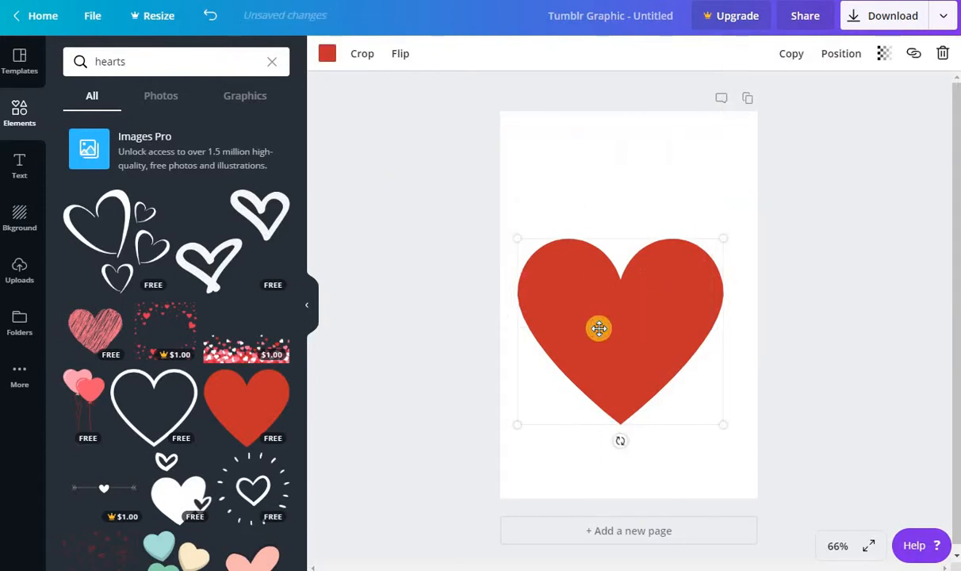
{"action": "key", "text": "Delete"}
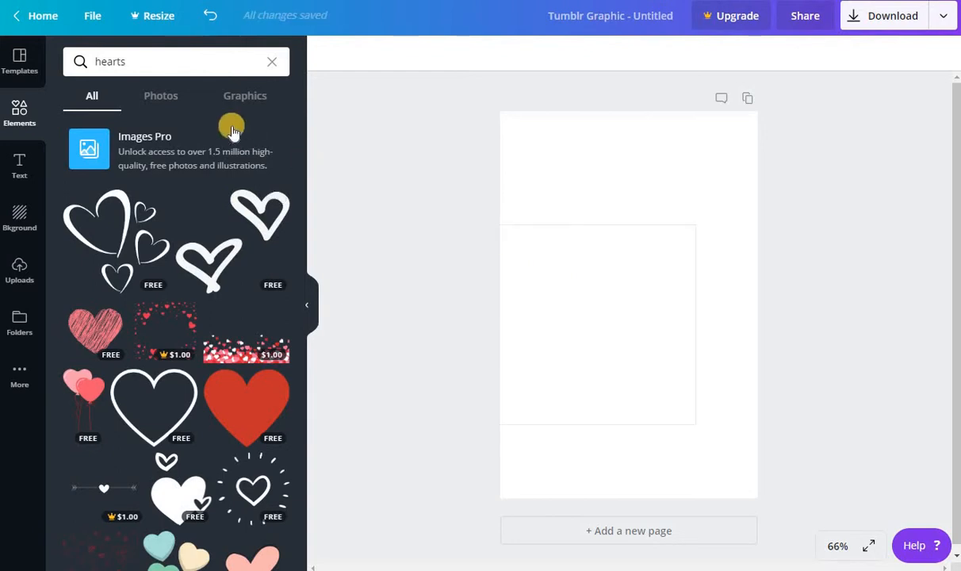
Try several quote templates and settle on the floral NEVER LET GO OF YOUR DREAMS template
{"action": "left_click", "coordinate": [22, 73]}
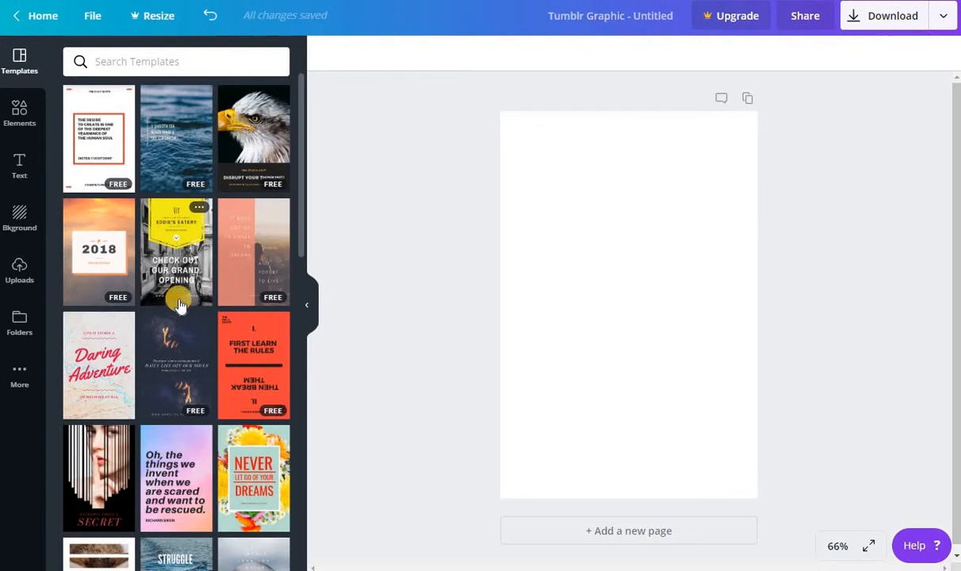
{"action": "scroll", "coordinate": [180, 308], "scroll_direction": "down", "scroll_amount": 2}
{"action": "scroll", "coordinate": [199, 317], "scroll_direction": "down", "scroll_amount": 2}
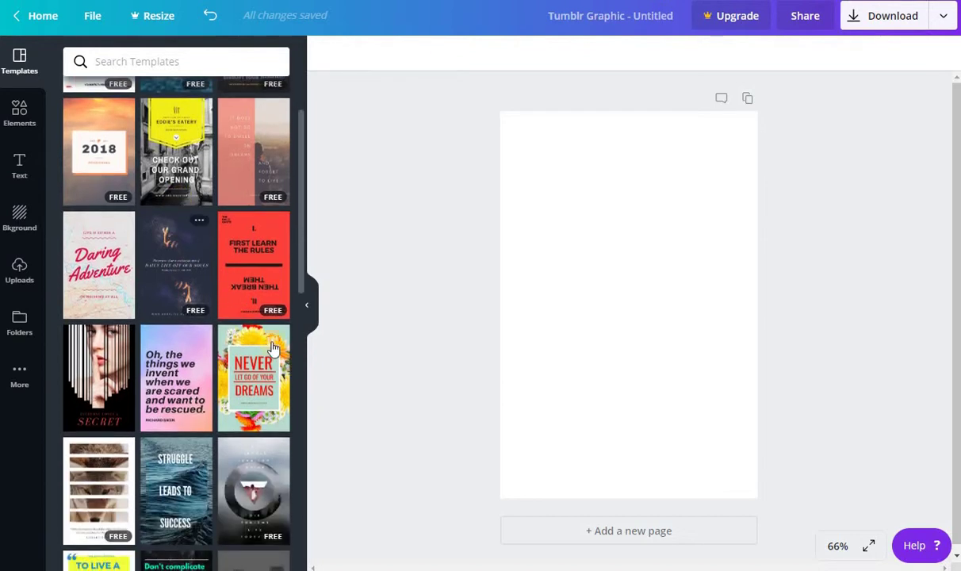
{"action": "left_click", "coordinate": [245, 418]}
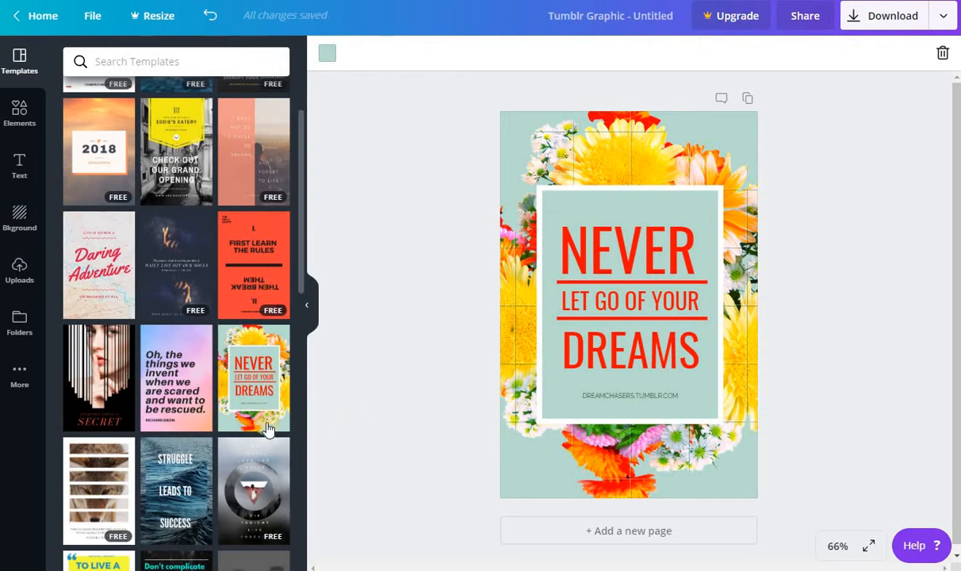
{"action": "left_click", "coordinate": [204, 476]}
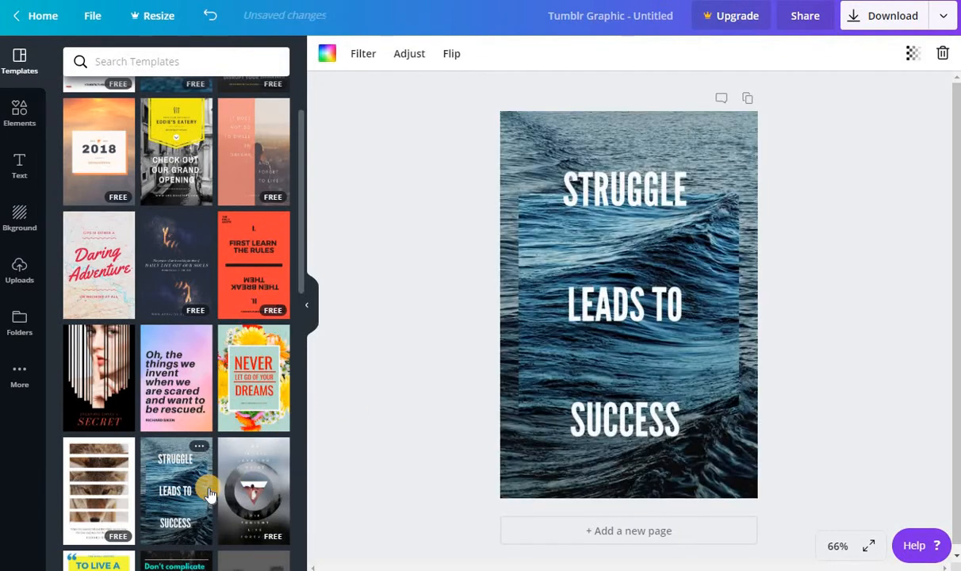
{"action": "left_click", "coordinate": [113, 283]}
{"action": "left_click", "coordinate": [695, 487]}
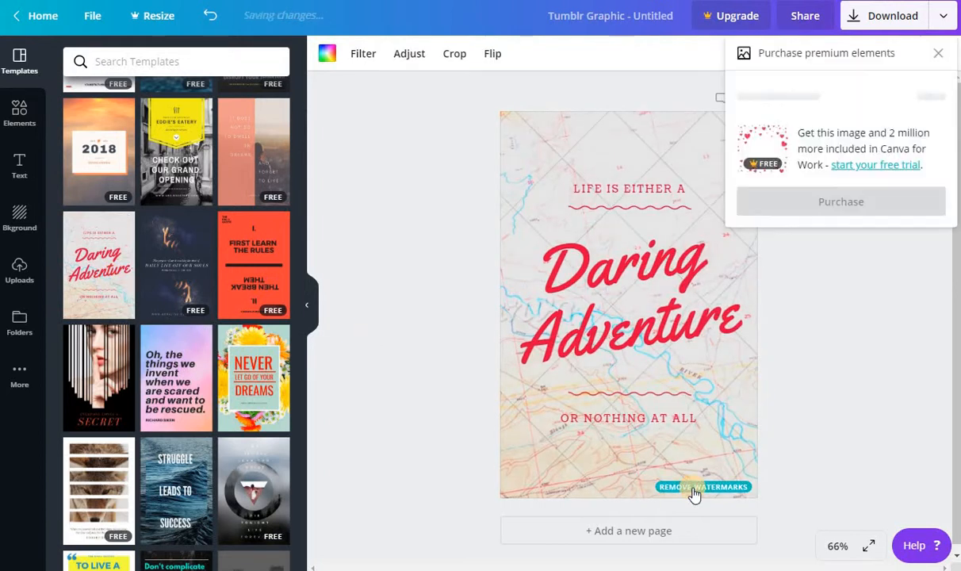
{"action": "left_click", "coordinate": [942, 51]}
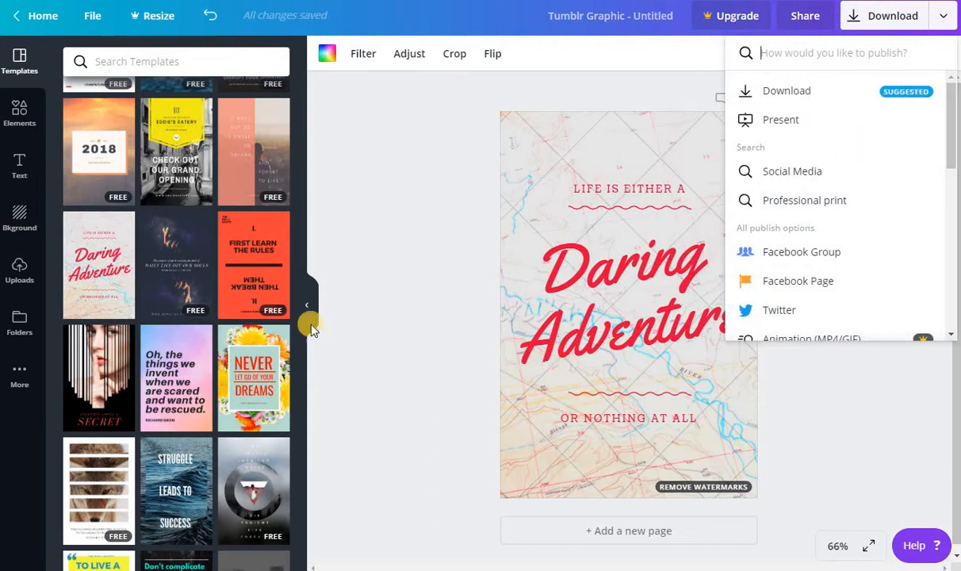
{"action": "left_click", "coordinate": [254, 378]}
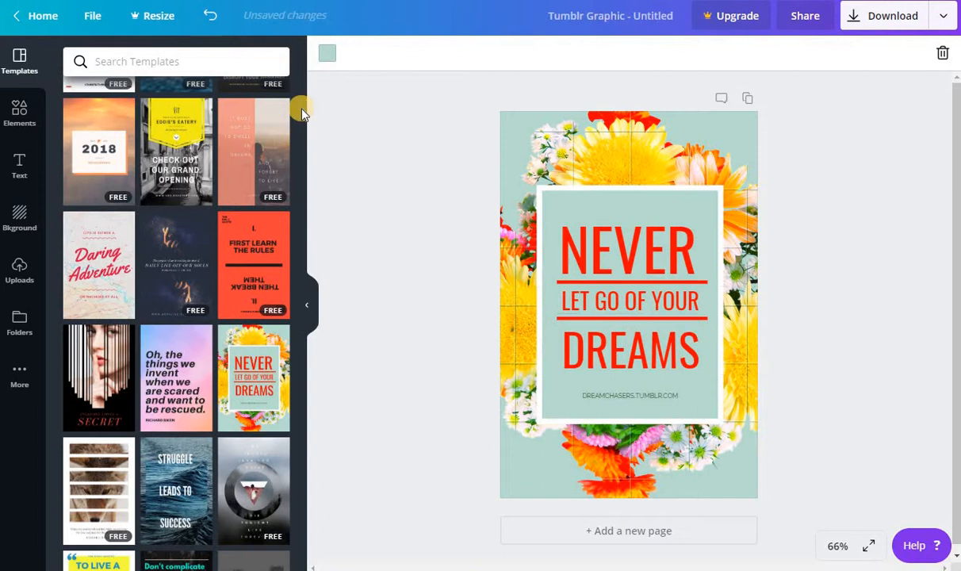
Try a water photo background, then search Elements for 'love' images
{"action": "left_click", "coordinate": [31, 224]}
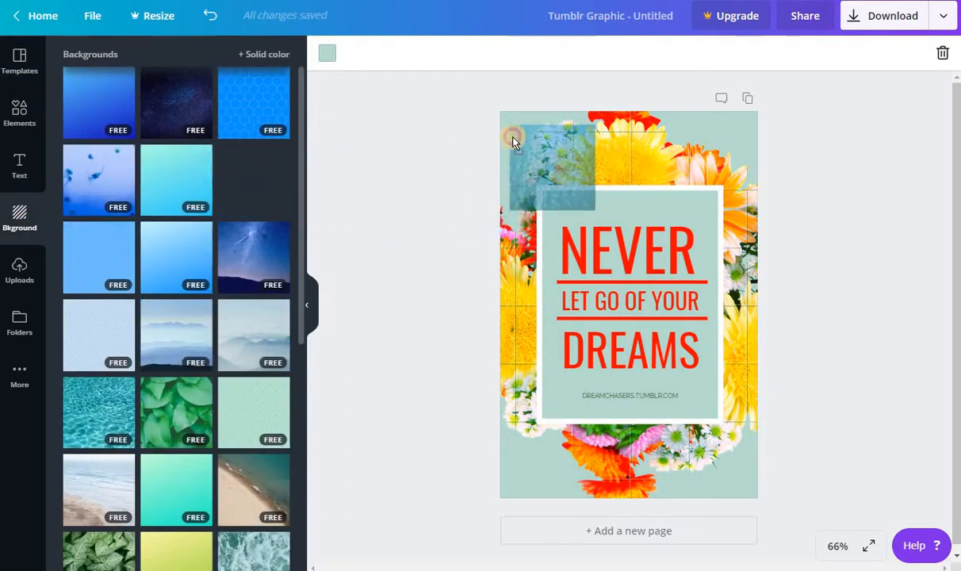
{"action": "left_click_drag", "start_coordinate": [447, 176], "coordinate": [512, 141]}
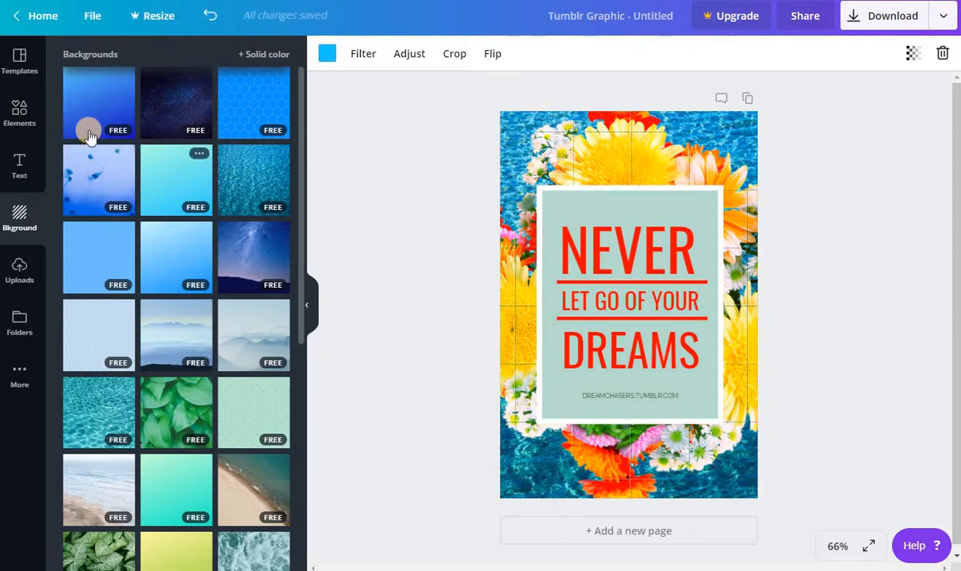
{"action": "left_click", "coordinate": [30, 120]}
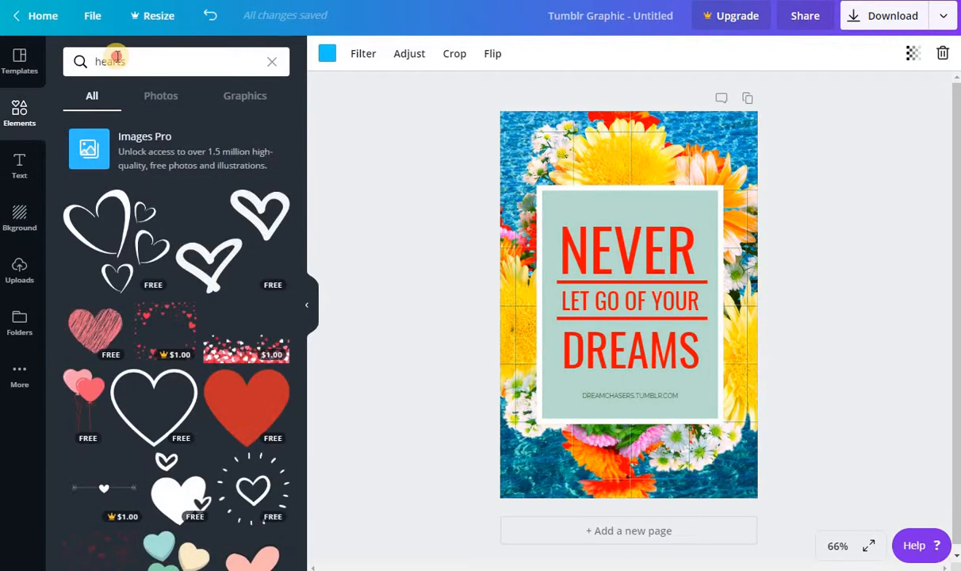
{"action": "left_click", "coordinate": [117, 61]}
{"action": "double_click", "coordinate": [111, 61]}
{"action": "type", "text": "love"}
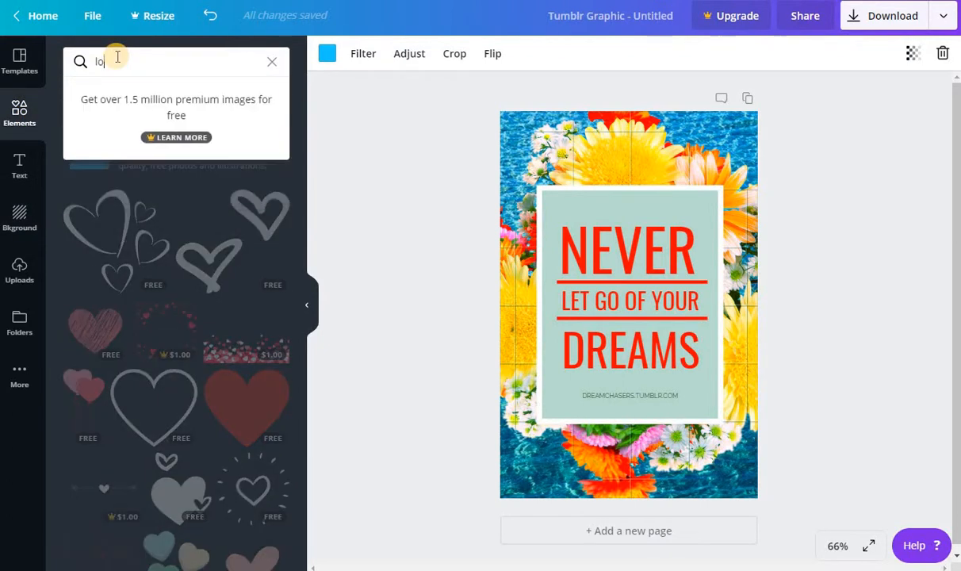
{"action": "key", "text": "Return"}
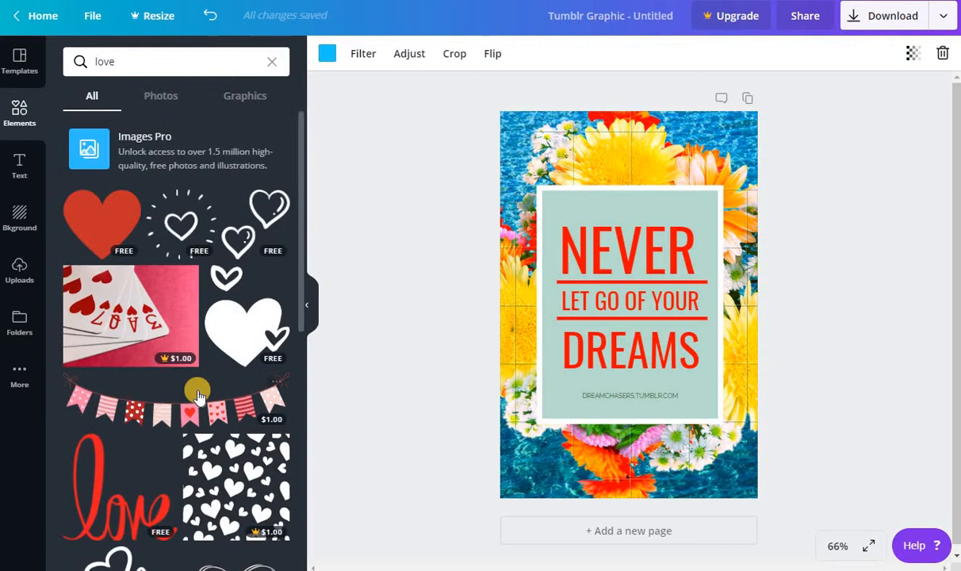
{"action": "scroll", "coordinate": [198, 357], "scroll_direction": "down", "scroll_amount": 5}
{"action": "scroll", "coordinate": [198, 396], "scroll_direction": "down", "scroll_amount": 5}
{"action": "scroll", "coordinate": [199, 397], "scroll_direction": "down", "scroll_amount": 3}
{"action": "scroll", "coordinate": [191, 373], "scroll_direction": "down", "scroll_amount": 2}
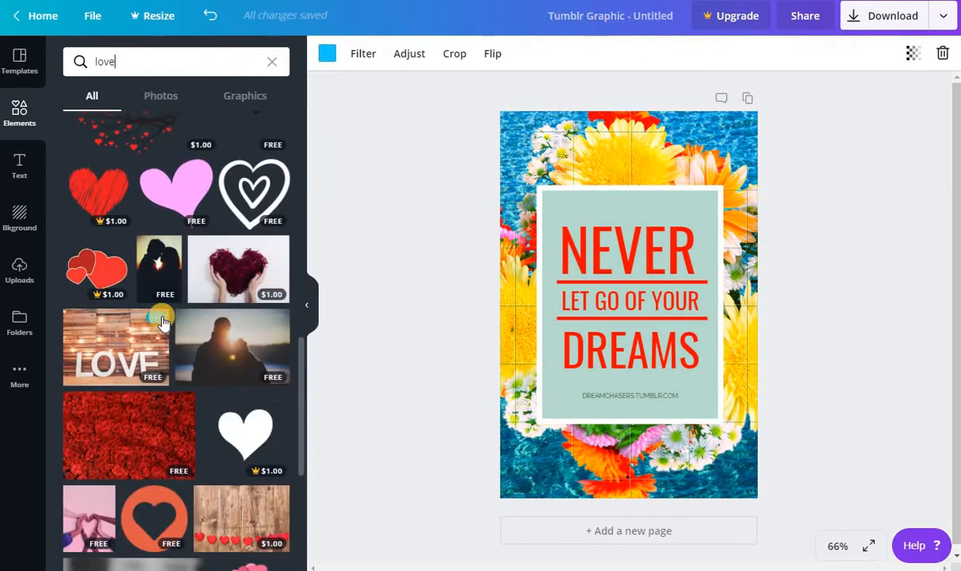
{"action": "scroll", "coordinate": [162, 325], "scroll_direction": "down", "scroll_amount": 3}
{"action": "scroll", "coordinate": [162, 325], "scroll_direction": "down", "scroll_amount": 4}
{"action": "scroll", "coordinate": [163, 321], "scroll_direction": "down", "scroll_amount": 3}
{"action": "scroll", "coordinate": [162, 321], "scroll_direction": "down", "scroll_amount": 2}
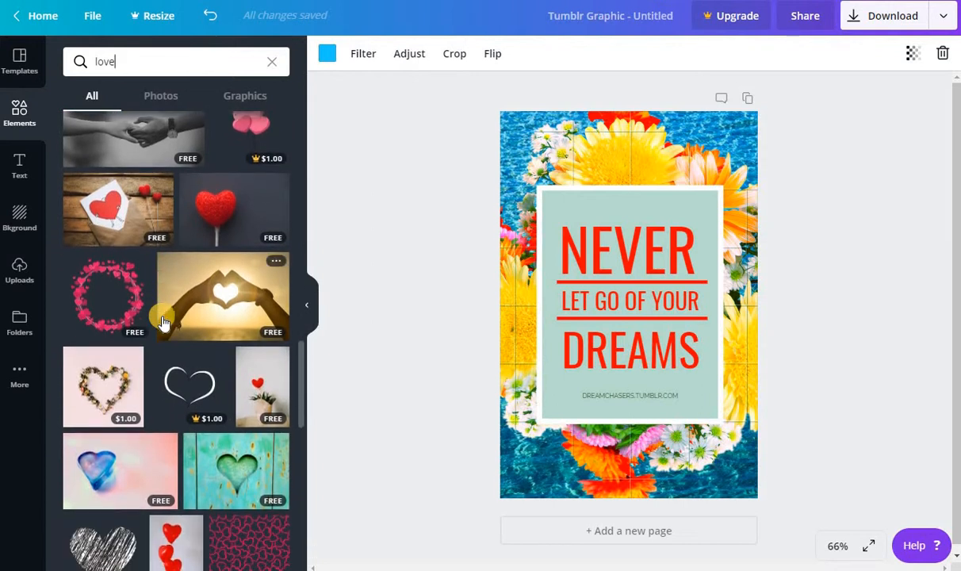
{"action": "scroll", "coordinate": [163, 321], "scroll_direction": "down", "scroll_amount": 3}
{"action": "scroll", "coordinate": [162, 321], "scroll_direction": "down", "scroll_amount": 3}
{"action": "scroll", "coordinate": [163, 322], "scroll_direction": "down", "scroll_amount": 3}
{"action": "scroll", "coordinate": [163, 322], "scroll_direction": "down", "scroll_amount": 1}
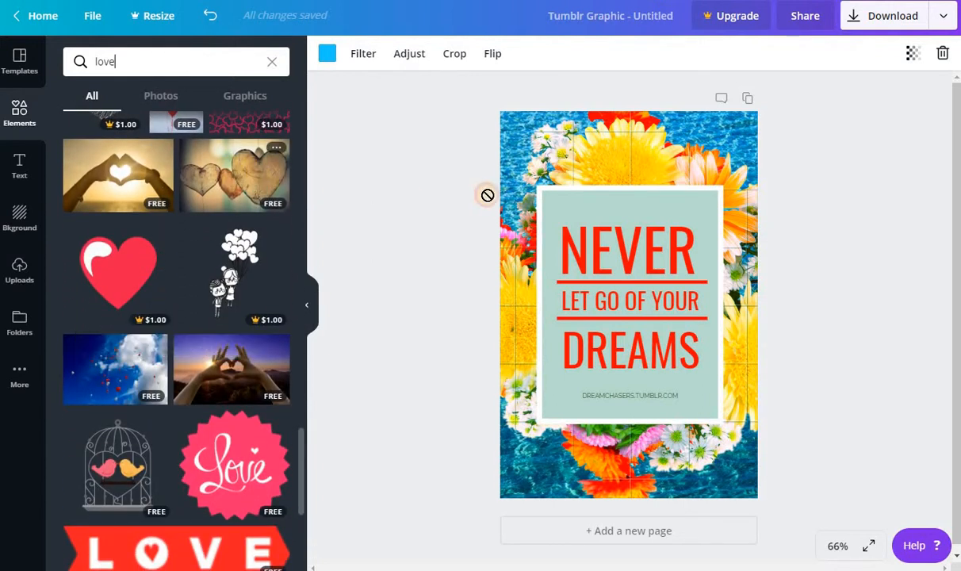
Try the hearts-on-wood photo, then make the candy-hearts photo the background
{"action": "left_click_drag", "start_coordinate": [235, 176], "coordinate": [551, 146]}
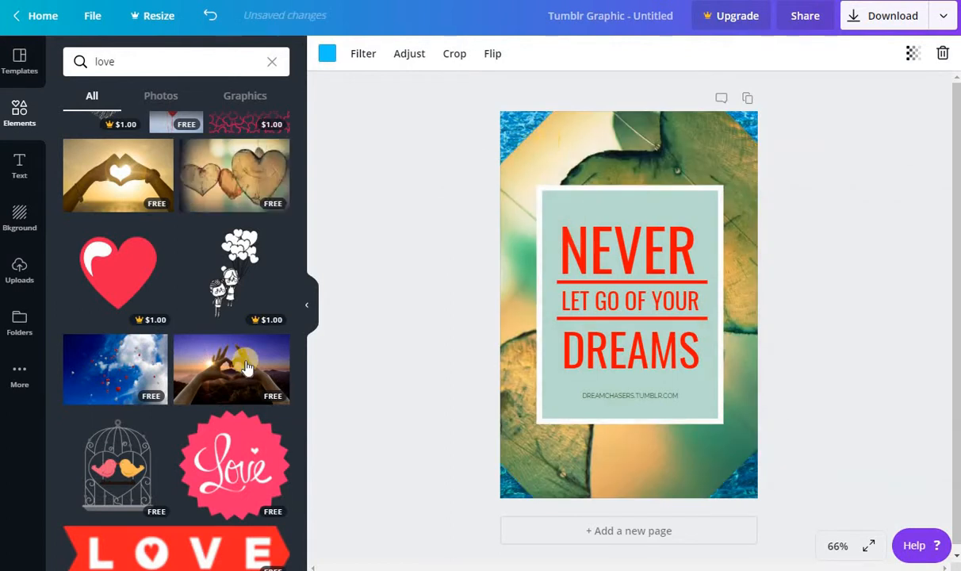
{"action": "scroll", "coordinate": [229, 388], "scroll_direction": "down", "scroll_amount": 5}
{"action": "scroll", "coordinate": [229, 388], "scroll_direction": "down", "scroll_amount": 5}
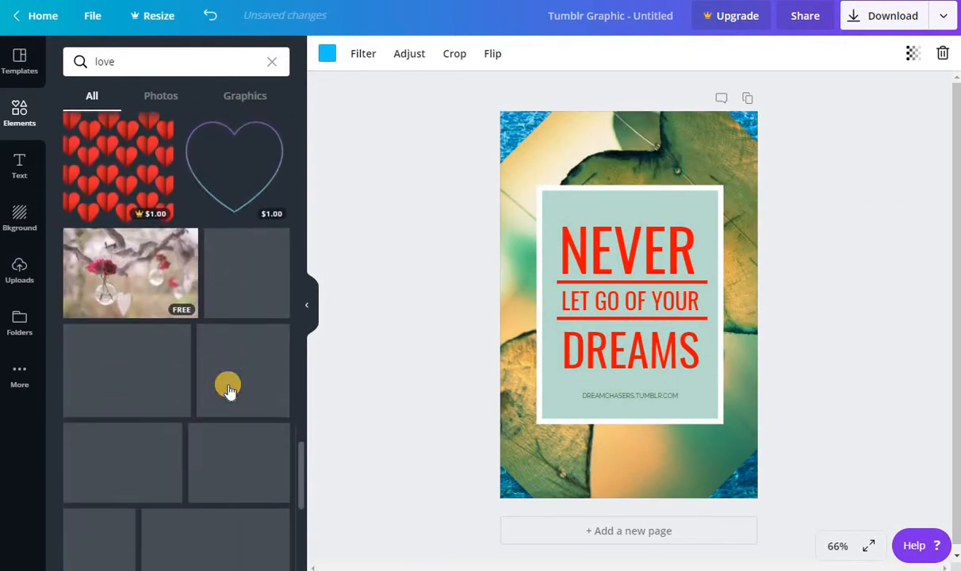
{"action": "scroll", "coordinate": [229, 389], "scroll_direction": "down", "scroll_amount": 5}
{"action": "scroll", "coordinate": [229, 388], "scroll_direction": "down", "scroll_amount": 3}
{"action": "scroll", "coordinate": [229, 388], "scroll_direction": "down", "scroll_amount": 4}
{"action": "scroll", "coordinate": [229, 389], "scroll_direction": "down", "scroll_amount": 5}
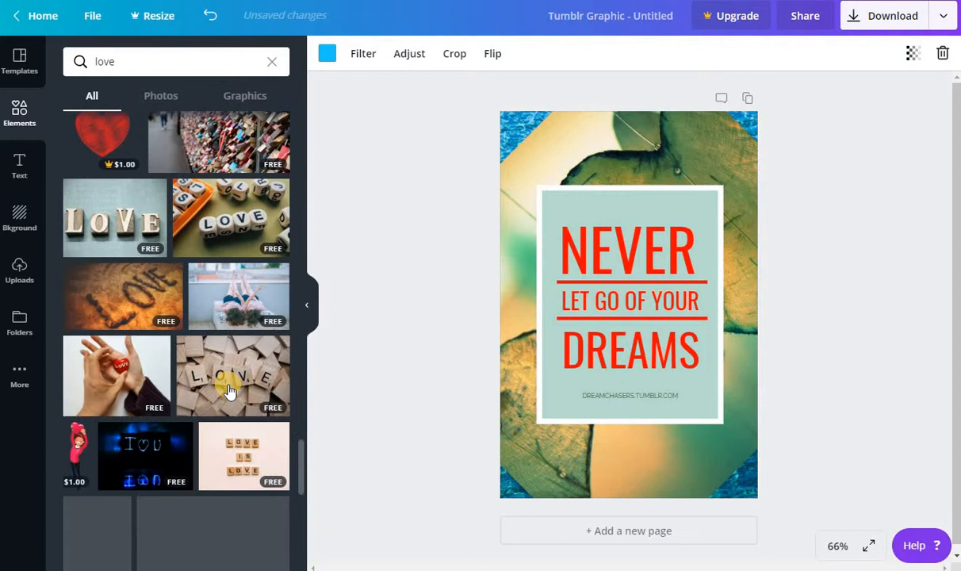
{"action": "scroll", "coordinate": [230, 388], "scroll_direction": "down", "scroll_amount": 4}
{"action": "scroll", "coordinate": [229, 388], "scroll_direction": "down", "scroll_amount": 3}
{"action": "scroll", "coordinate": [230, 389], "scroll_direction": "down", "scroll_amount": 5}
{"action": "scroll", "coordinate": [229, 389], "scroll_direction": "down", "scroll_amount": 3}
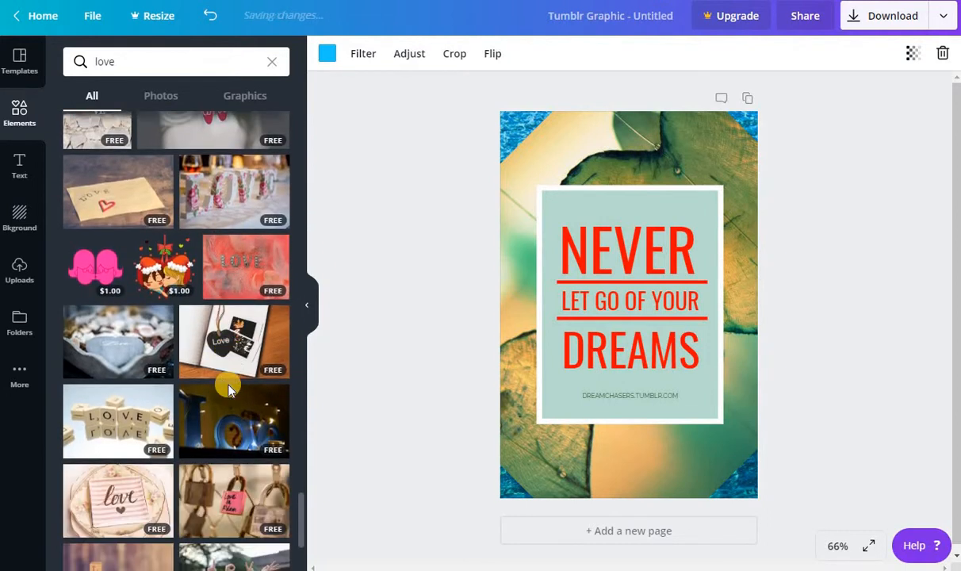
{"action": "scroll", "coordinate": [230, 389], "scroll_direction": "down", "scroll_amount": 5}
{"action": "scroll", "coordinate": [229, 388], "scroll_direction": "down", "scroll_amount": 3}
{"action": "scroll", "coordinate": [230, 389], "scroll_direction": "down", "scroll_amount": 3}
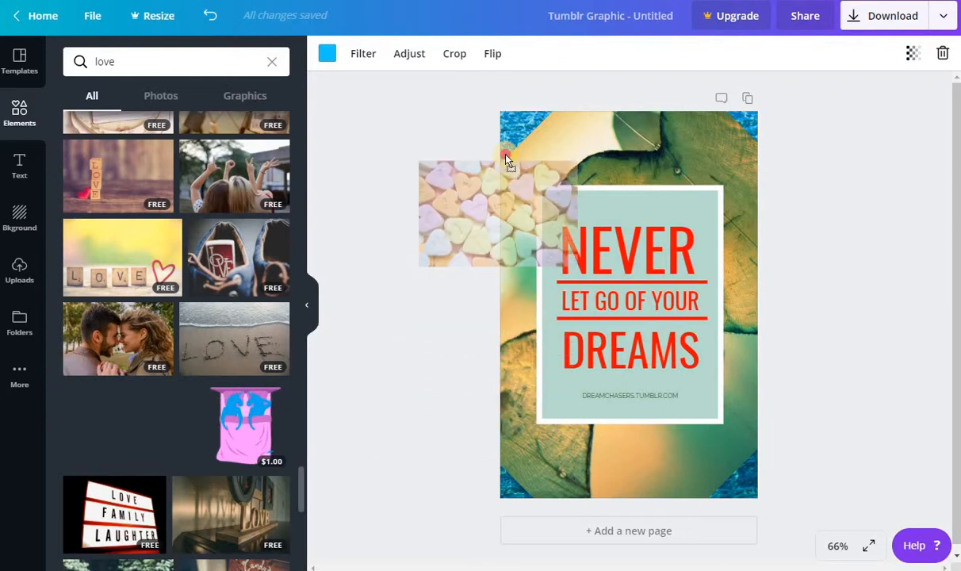
{"action": "left_click_drag", "start_coordinate": [461, 382], "coordinate": [523, 162]}
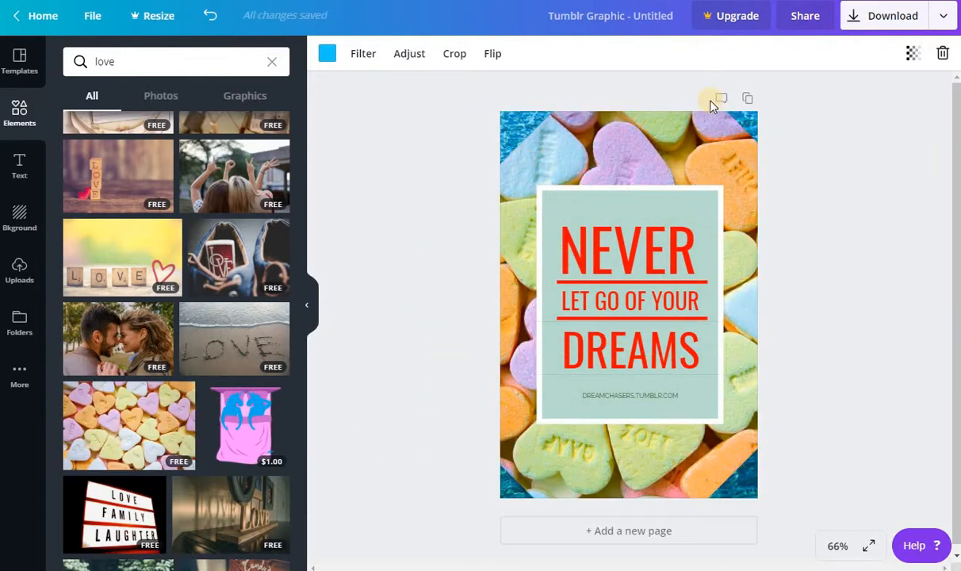
Colour the quote rectangle orange and lower its transparency to about 76
{"action": "left_click", "coordinate": [653, 194]}
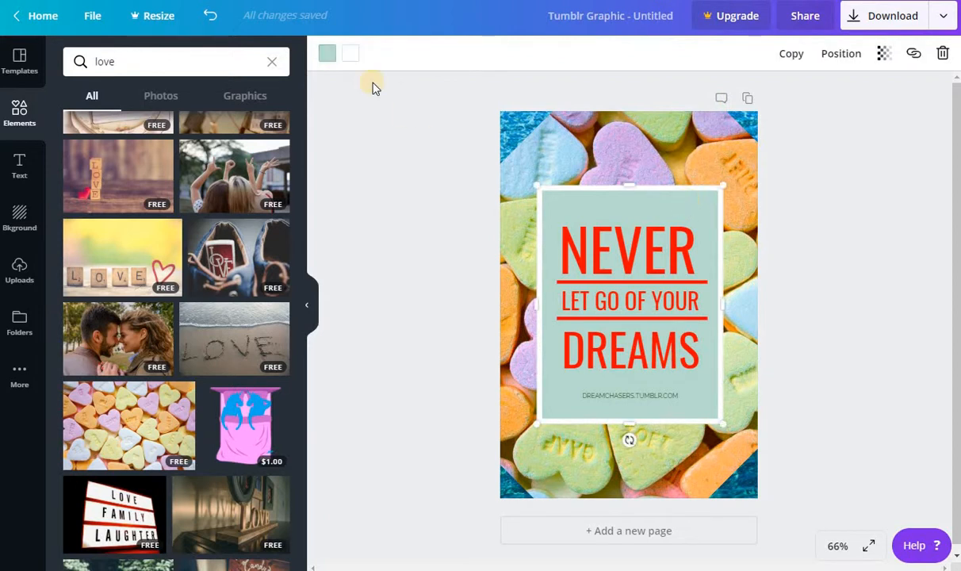
{"action": "left_click", "coordinate": [328, 55]}
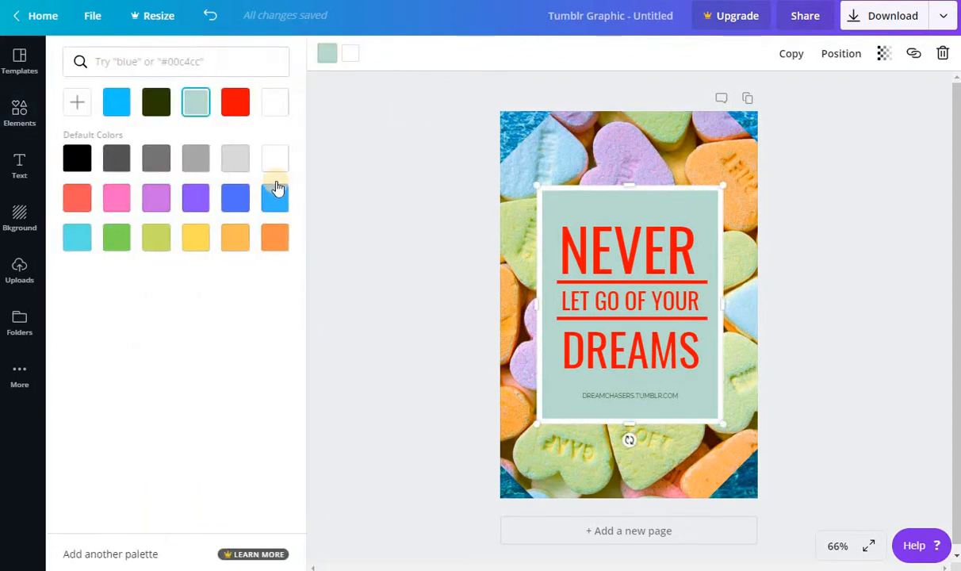
{"action": "left_click", "coordinate": [235, 101]}
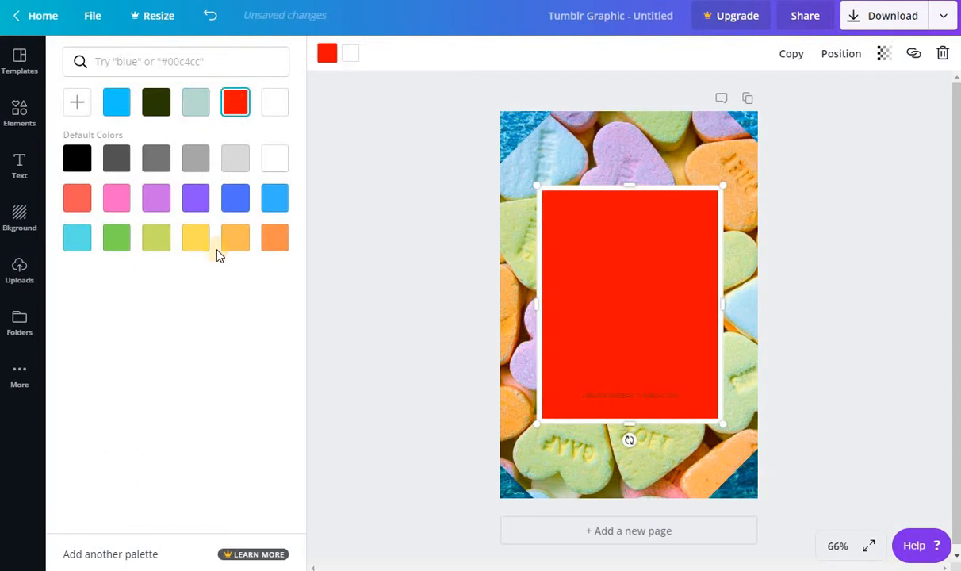
{"action": "left_click", "coordinate": [235, 238]}
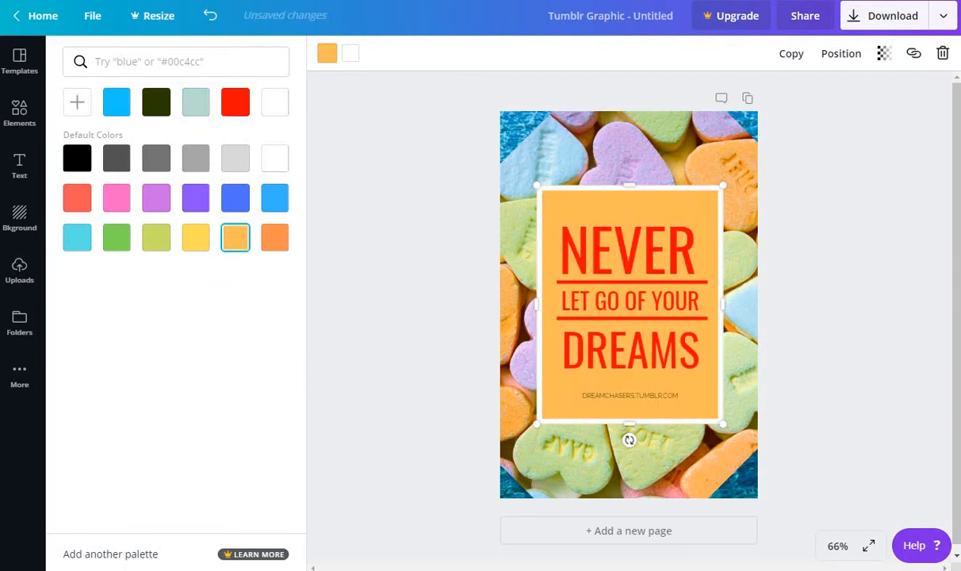
{"action": "left_click", "coordinate": [883, 53]}
{"action": "mouse_move", "coordinate": [847, 92]}
{"action": "left_mouse_down"}
{"action": "mouse_move", "coordinate": [822, 92]}
{"action": "mouse_move", "coordinate": [828, 102]}
{"action": "left_mouse_up"}
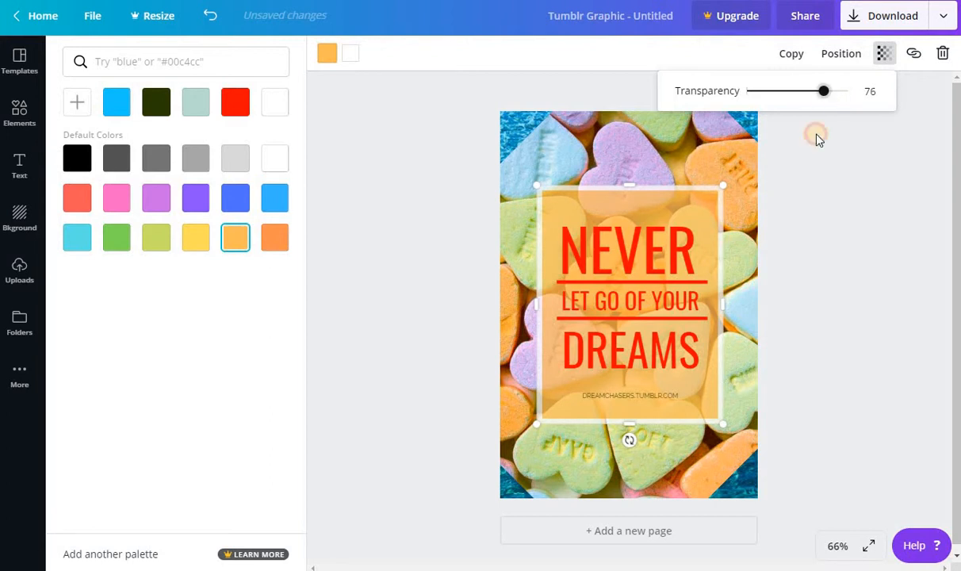
Delete the DREAMCHASERS.TUMBLR.COM website text line
{"action": "left_click", "coordinate": [631, 393]}
{"action": "left_click", "coordinate": [631, 393]}
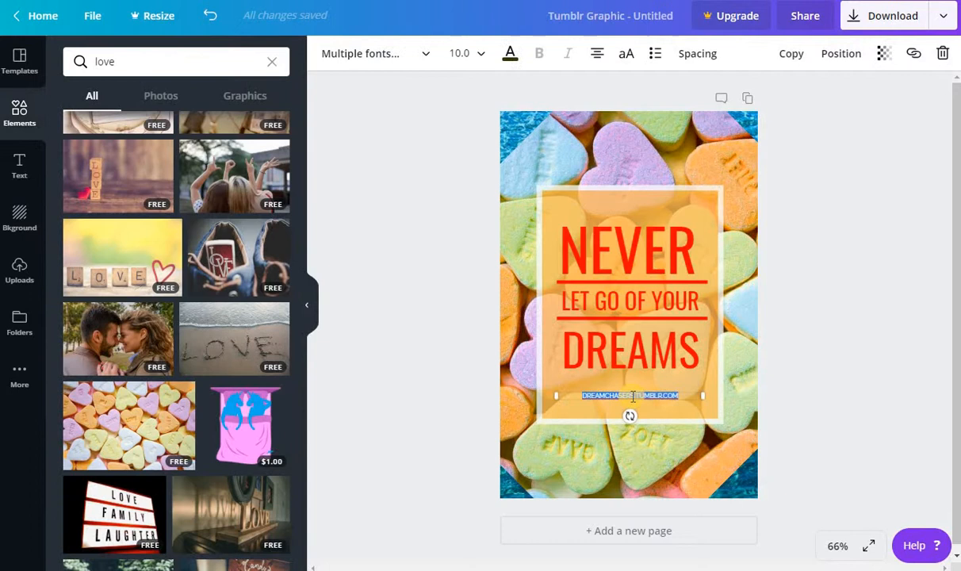
{"action": "key", "text": "BackSpace"}
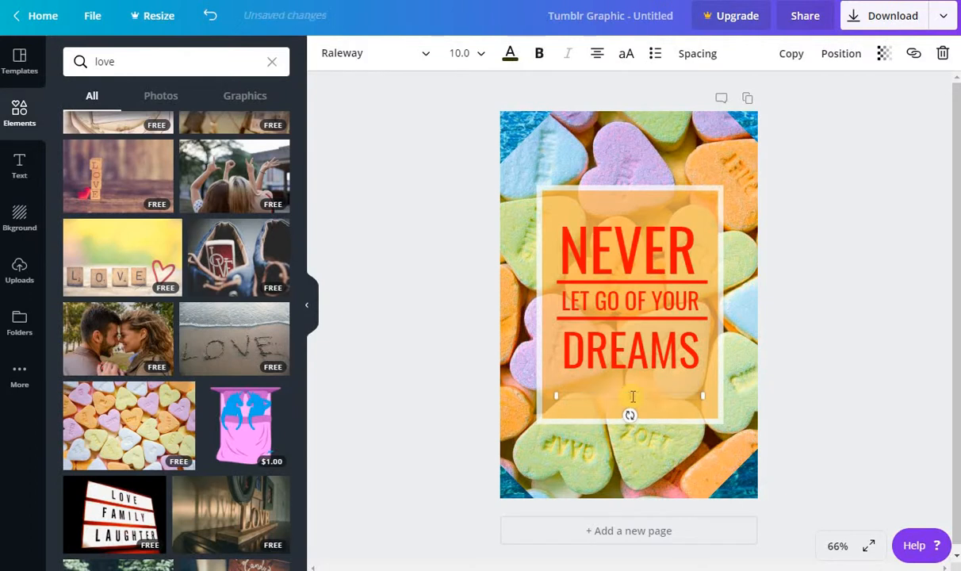
{"action": "left_click", "coordinate": [652, 347]}
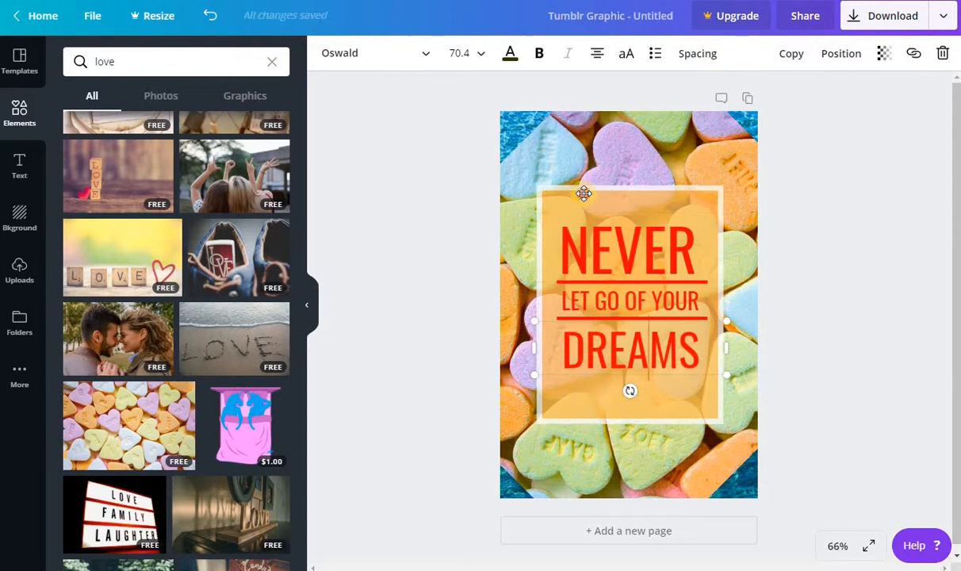
Stretch the orange rectangle up, down and wider to cover most of the page
{"action": "left_click", "coordinate": [553, 182]}
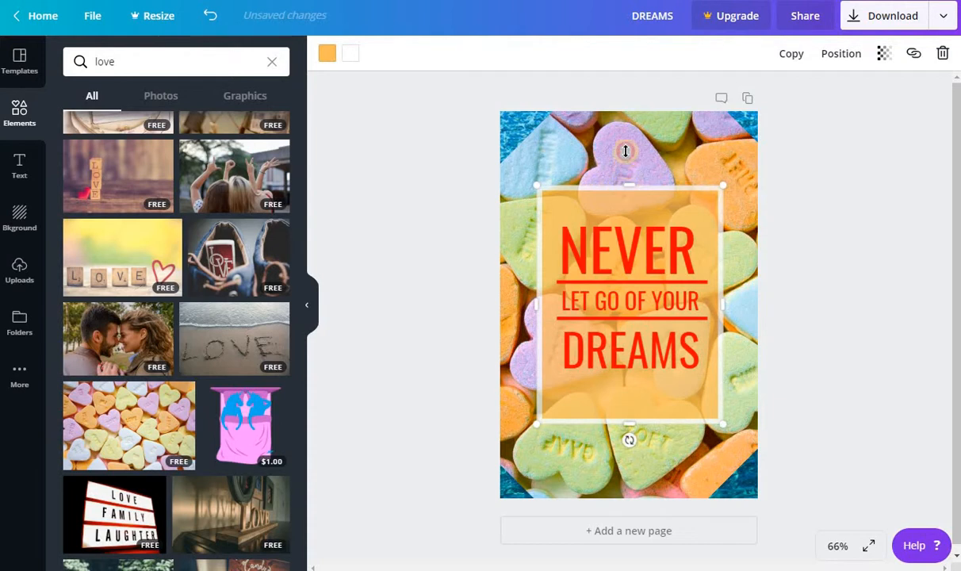
{"action": "left_click_drag", "start_coordinate": [628, 184], "coordinate": [628, 153]}
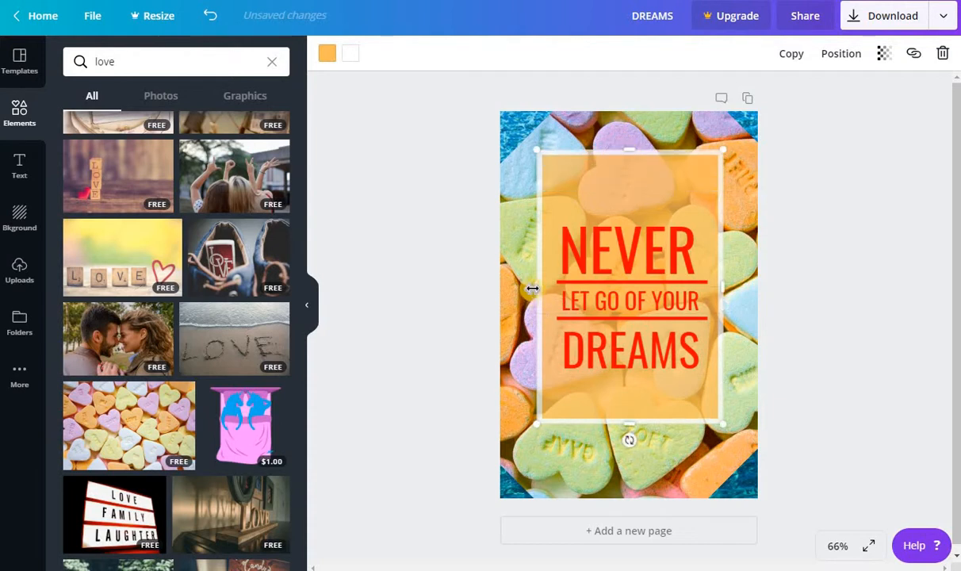
{"action": "left_click_drag", "start_coordinate": [532, 288], "coordinate": [526, 289]}
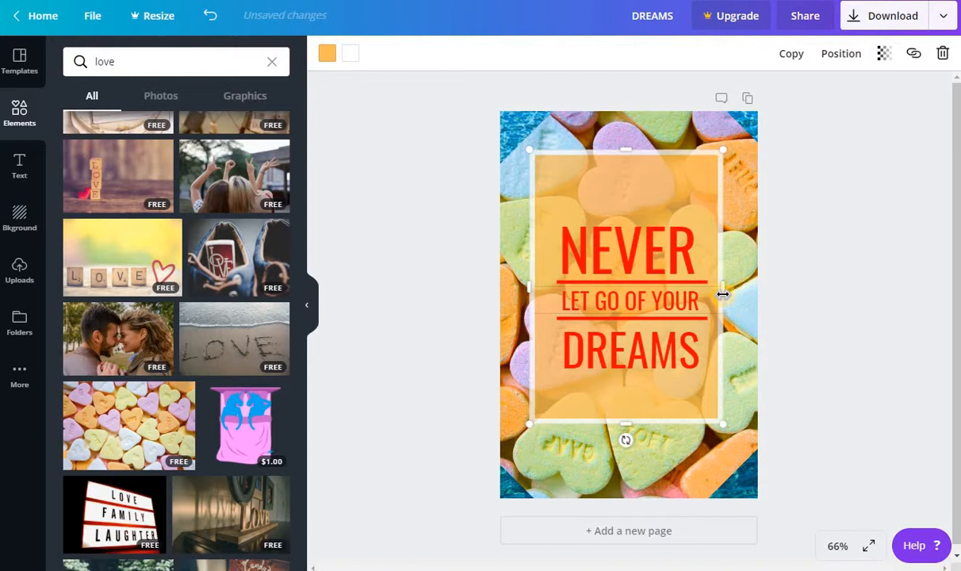
{"action": "left_click_drag", "start_coordinate": [724, 292], "coordinate": [731, 291]}
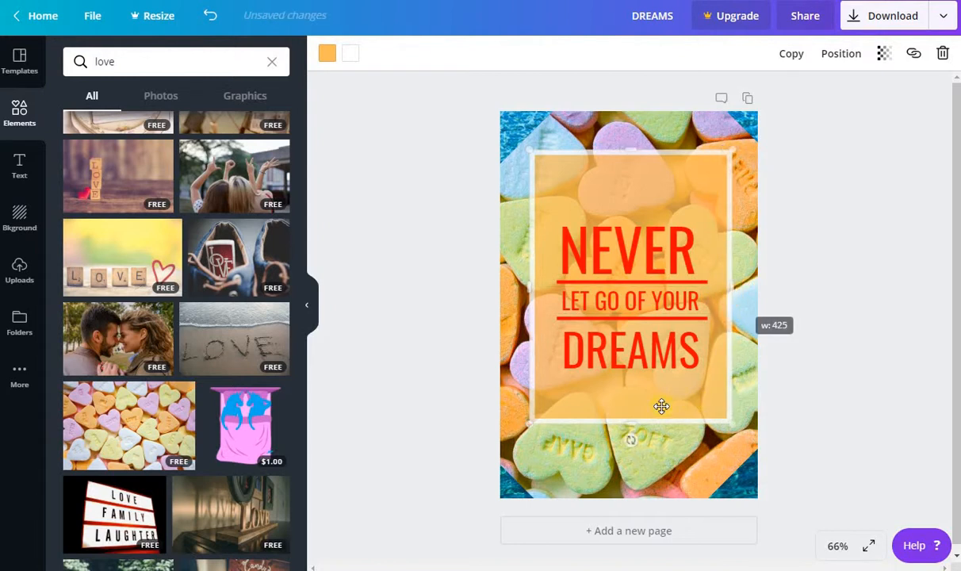
{"action": "left_click_drag", "start_coordinate": [632, 424], "coordinate": [632, 473]}
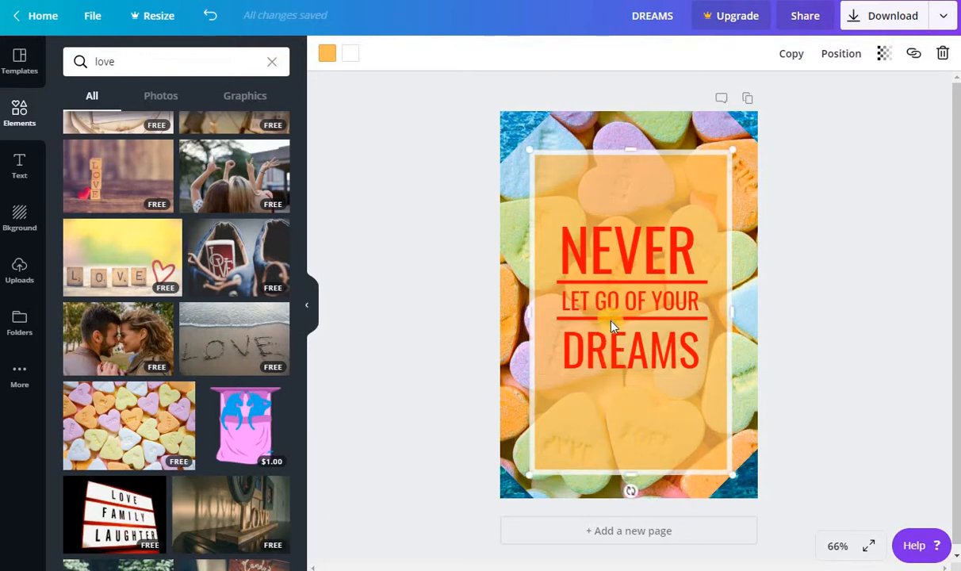
Make the NEVER heading white at size 36 and retype it as GREAT ANNIVERSARY GIFTS
{"action": "double_click", "coordinate": [615, 345]}
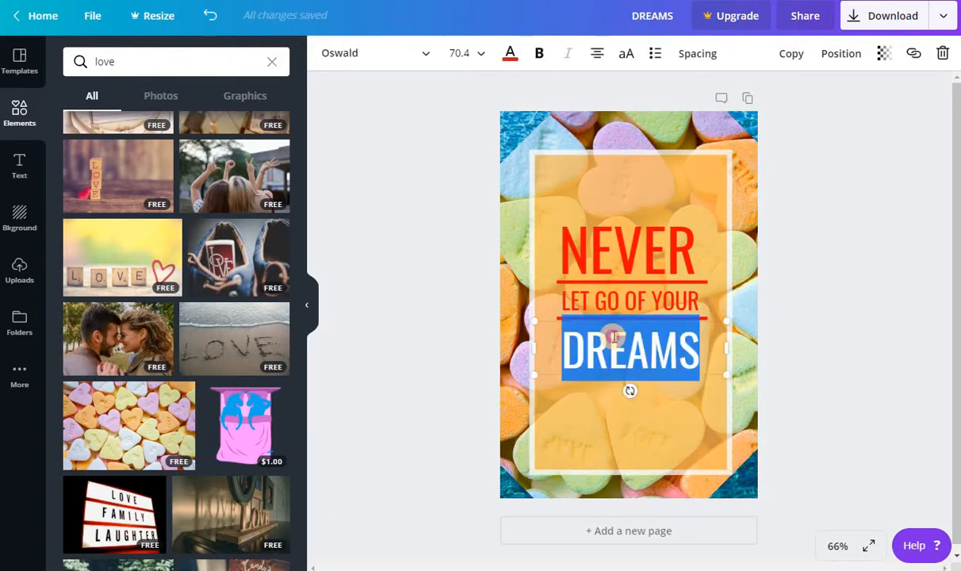
{"action": "left_click", "coordinate": [586, 314]}
{"action": "double_click", "coordinate": [627, 250]}
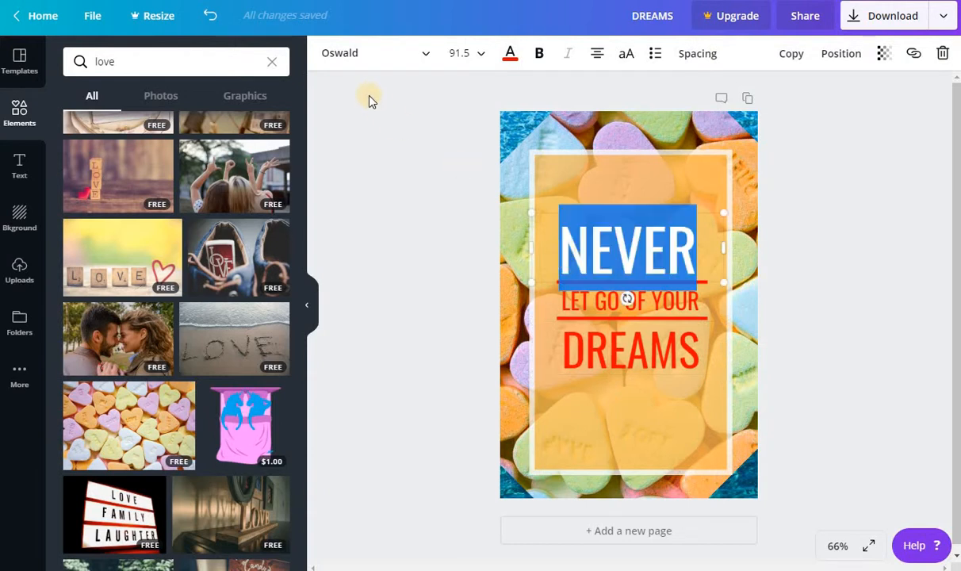
{"action": "left_click", "coordinate": [511, 54]}
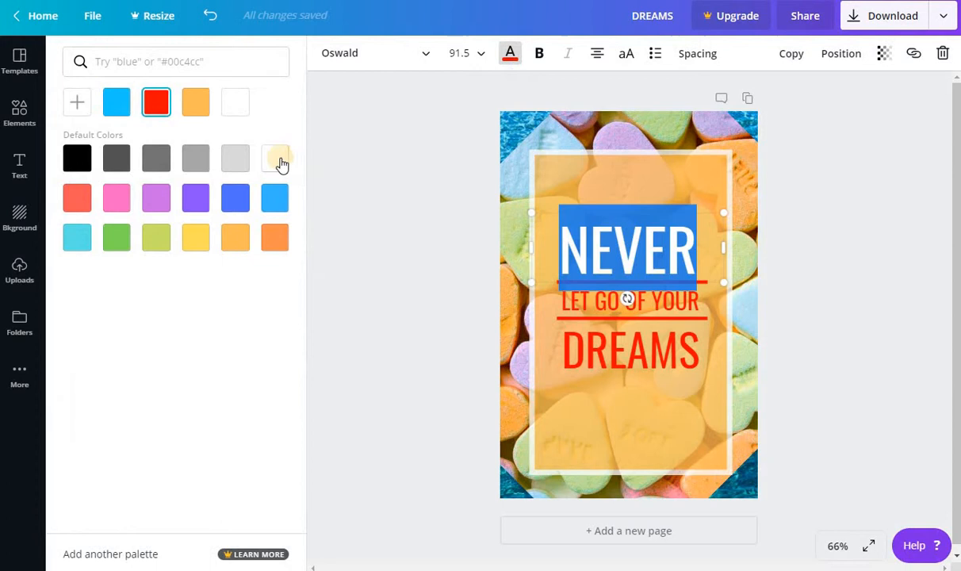
{"action": "left_click", "coordinate": [275, 158]}
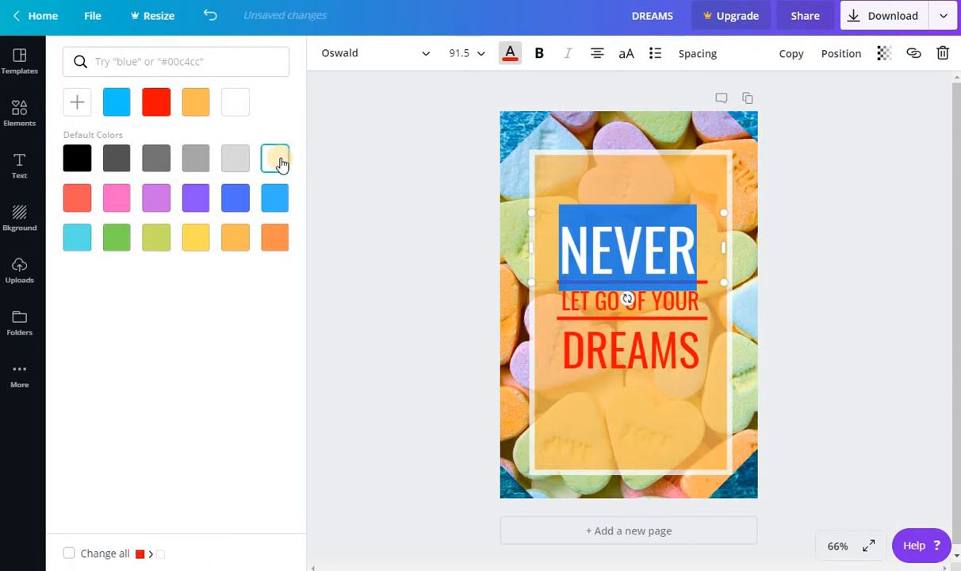
{"action": "left_click", "coordinate": [457, 54]}
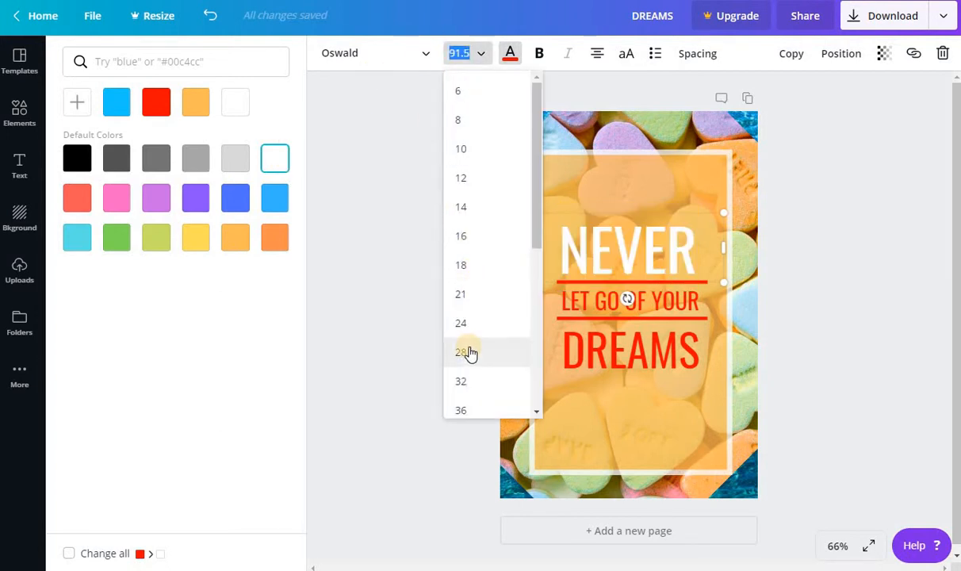
{"action": "scroll", "coordinate": [468, 352], "scroll_direction": "down", "scroll_amount": 2}
{"action": "left_click", "coordinate": [465, 301]}
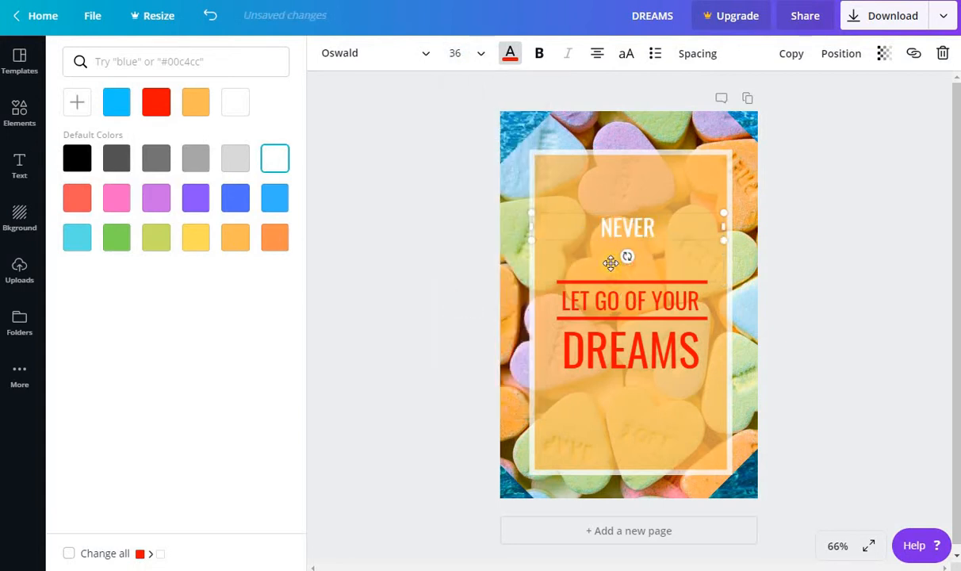
{"action": "double_click", "coordinate": [629, 228]}
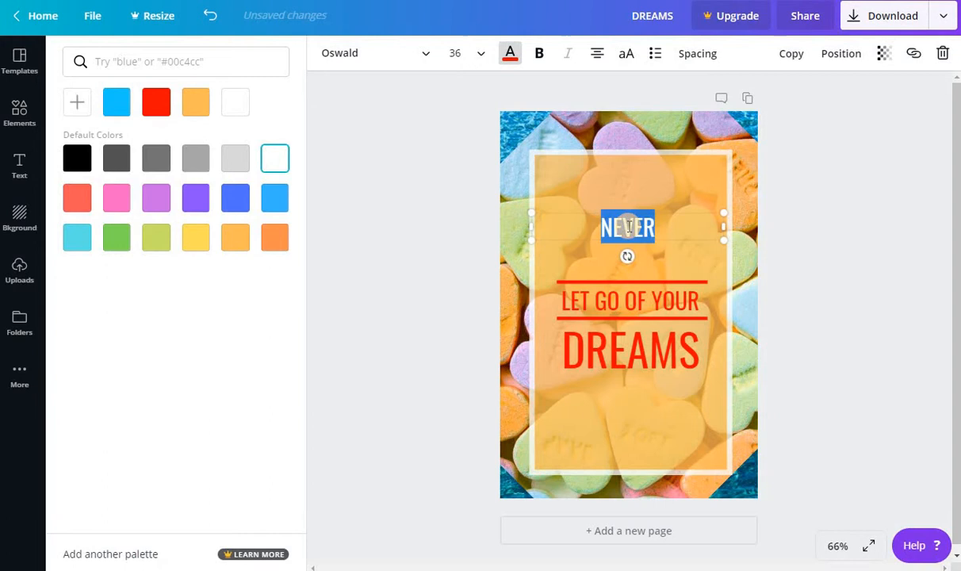
{"action": "type", "text": "Great "}
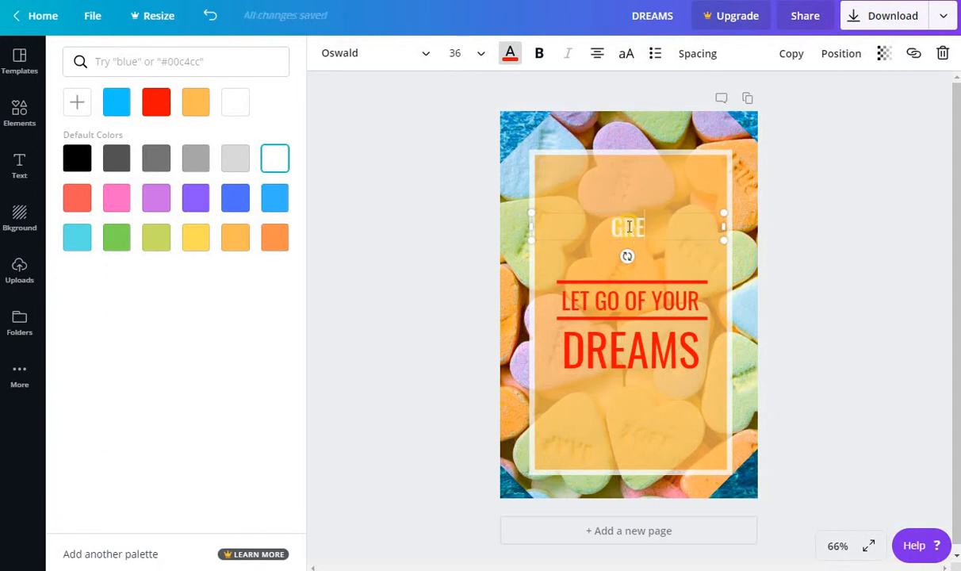
{"action": "type", "text": "anniversar"}
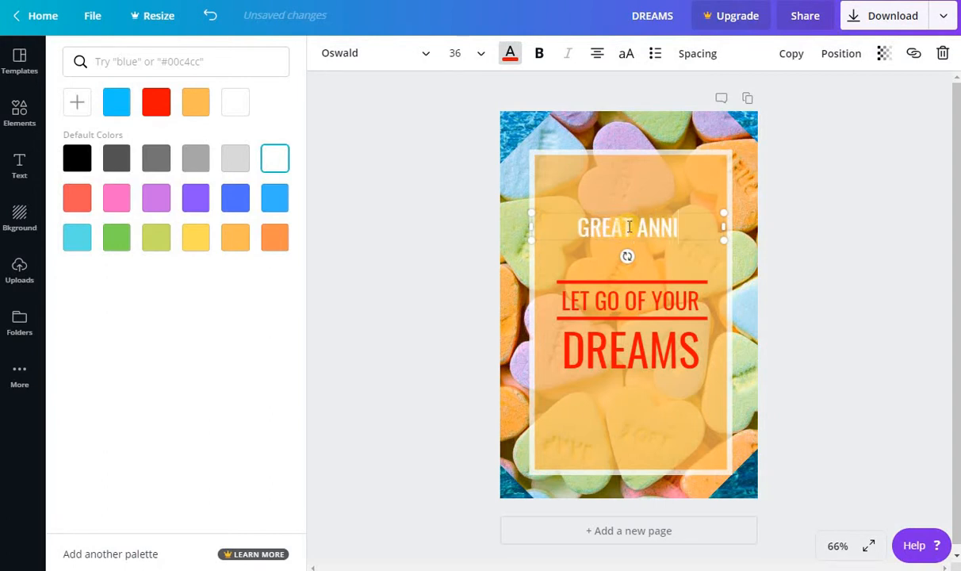
{"action": "type", "text": "y gifts"}
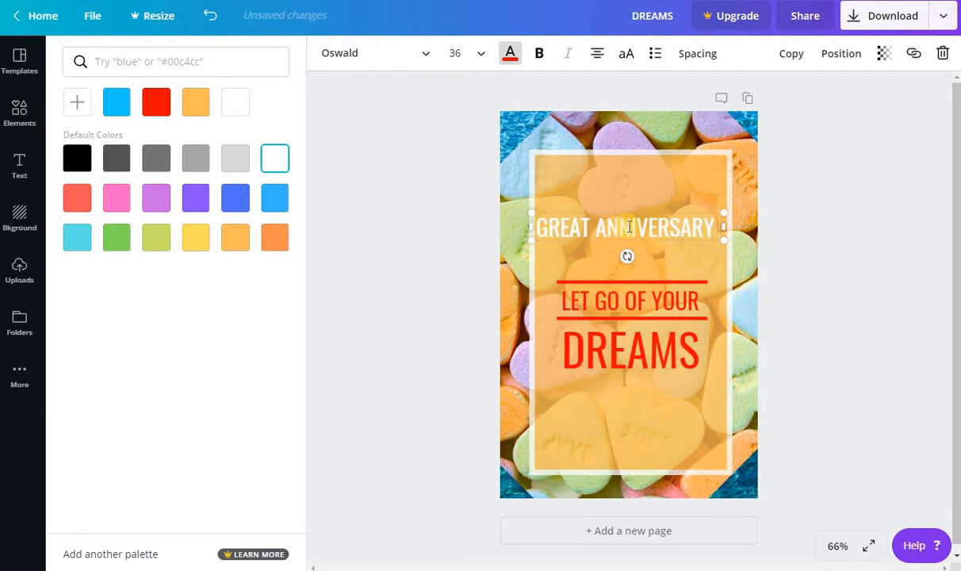
Retype DREAMS as AMAZON and LET GO OF YOUR as FOUND ON, then select the heading
{"action": "left_click", "coordinate": [645, 343]}
{"action": "double_click", "coordinate": [645, 343]}
{"action": "type", "text": "amazon"}
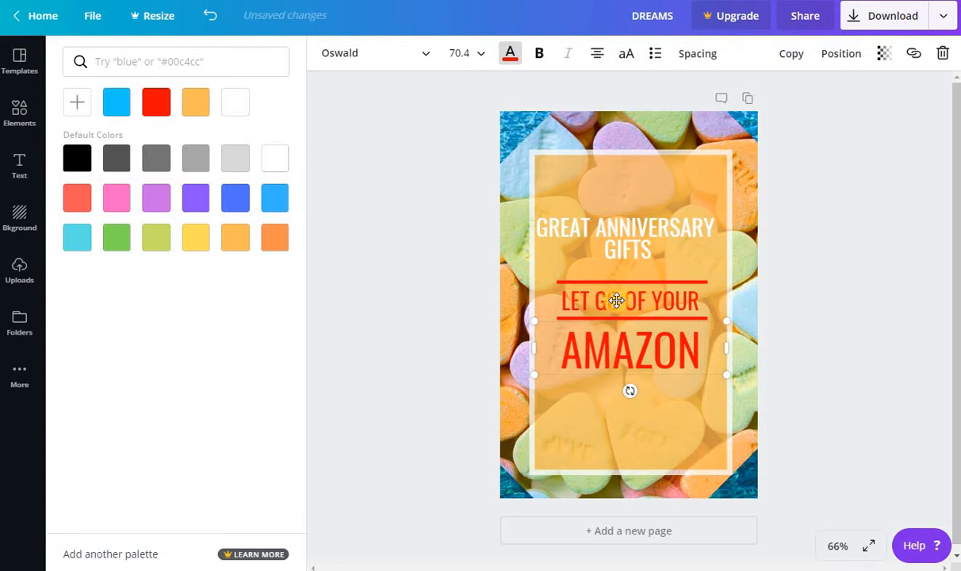
{"action": "left_click", "coordinate": [630, 243]}
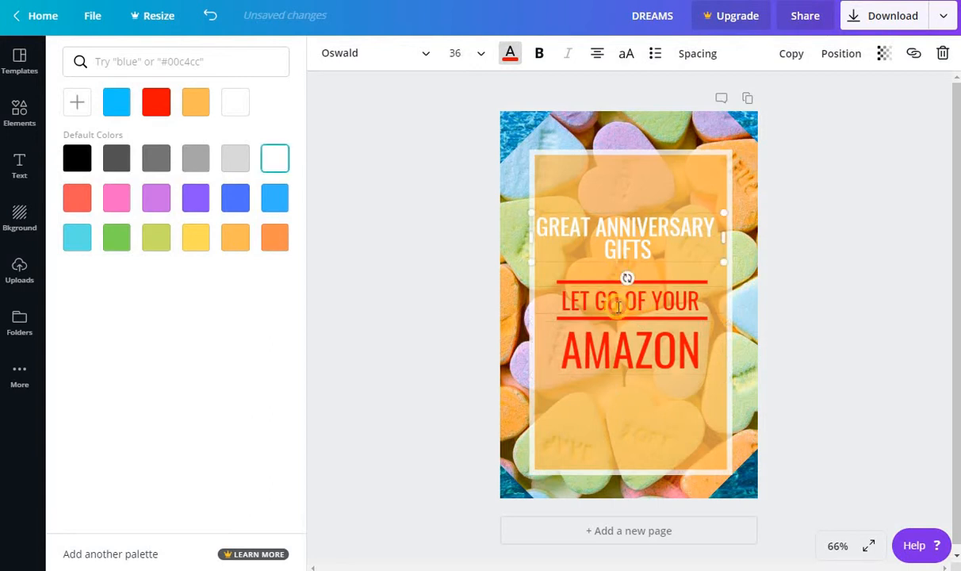
{"action": "left_click", "coordinate": [618, 302]}
{"action": "double_click", "coordinate": [618, 301]}
{"action": "type", "text": "FOUND ON"}
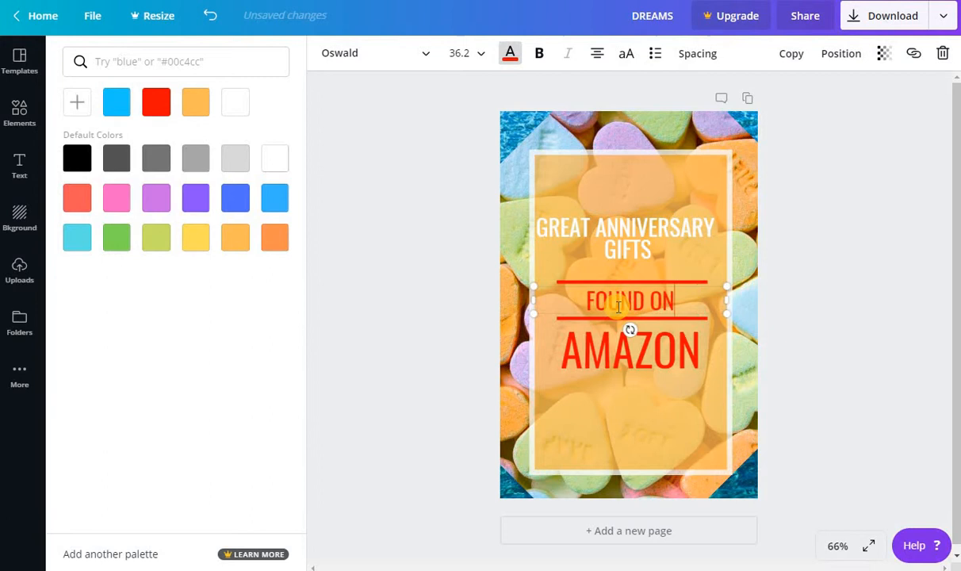
{"action": "double_click", "coordinate": [618, 305]}
{"action": "left_click", "coordinate": [618, 305]}
{"action": "triple_click", "coordinate": [609, 228]}
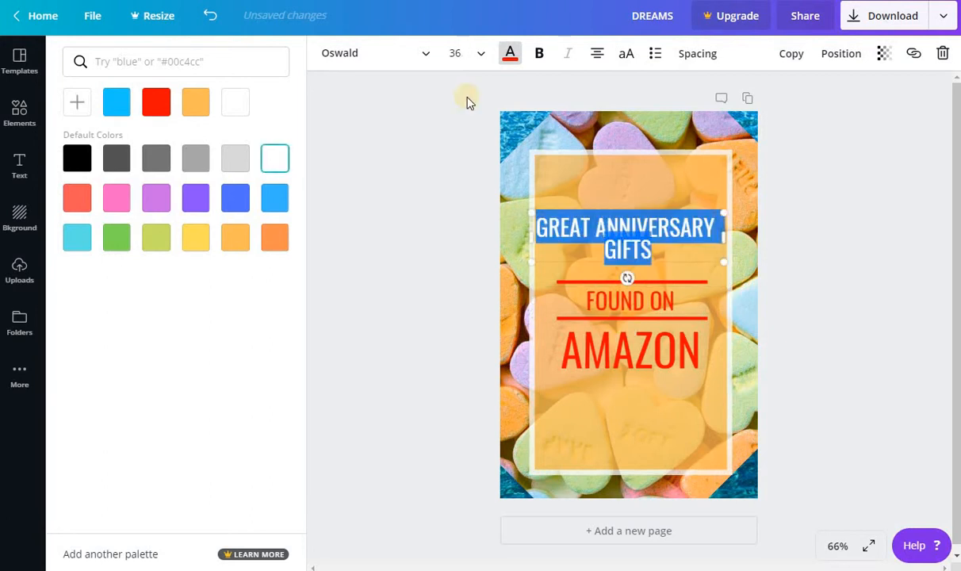
Apply the Fira Sans Medium font to the GREAT ANNIVERSARY GIFTS heading
{"action": "left_click", "coordinate": [424, 56]}
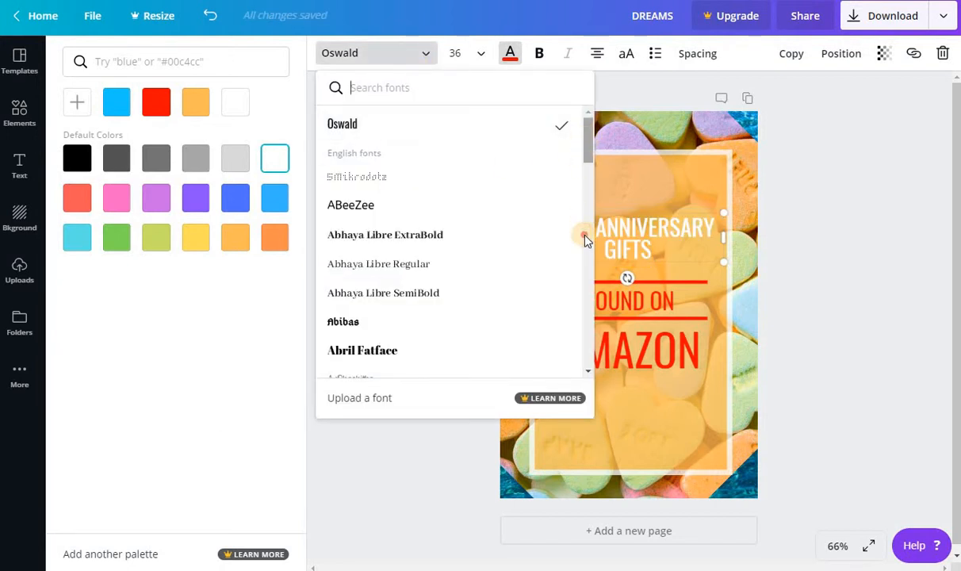
{"action": "left_click_drag", "start_coordinate": [587, 238], "coordinate": [594, 339]}
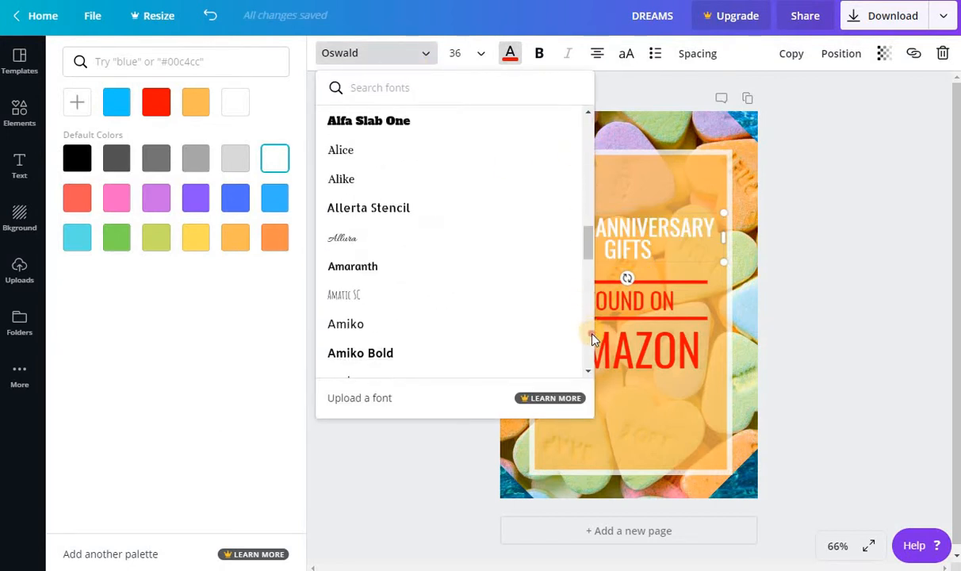
{"action": "scroll", "coordinate": [594, 339], "scroll_direction": "down", "scroll_amount": 10}
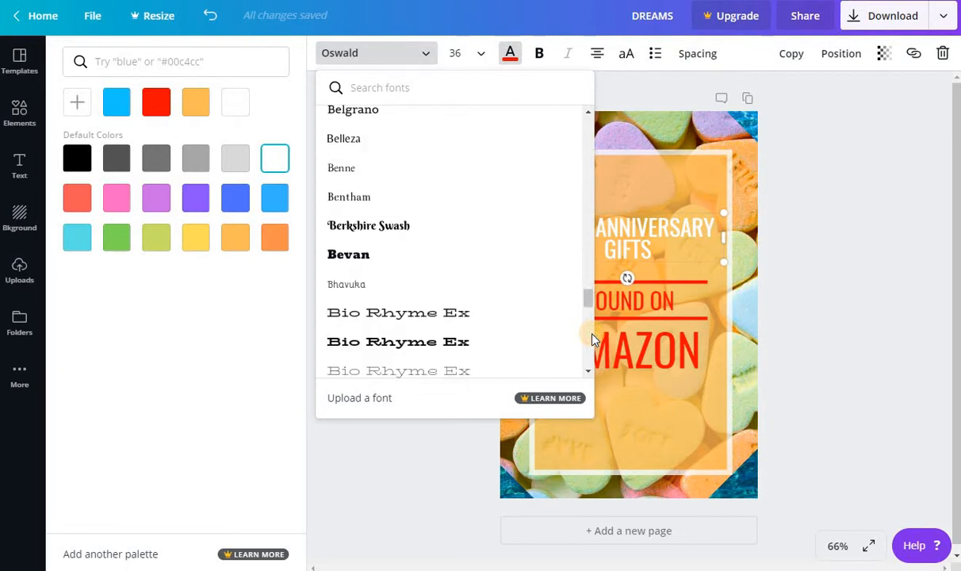
{"action": "scroll", "coordinate": [594, 349], "scroll_direction": "down", "scroll_amount": 4}
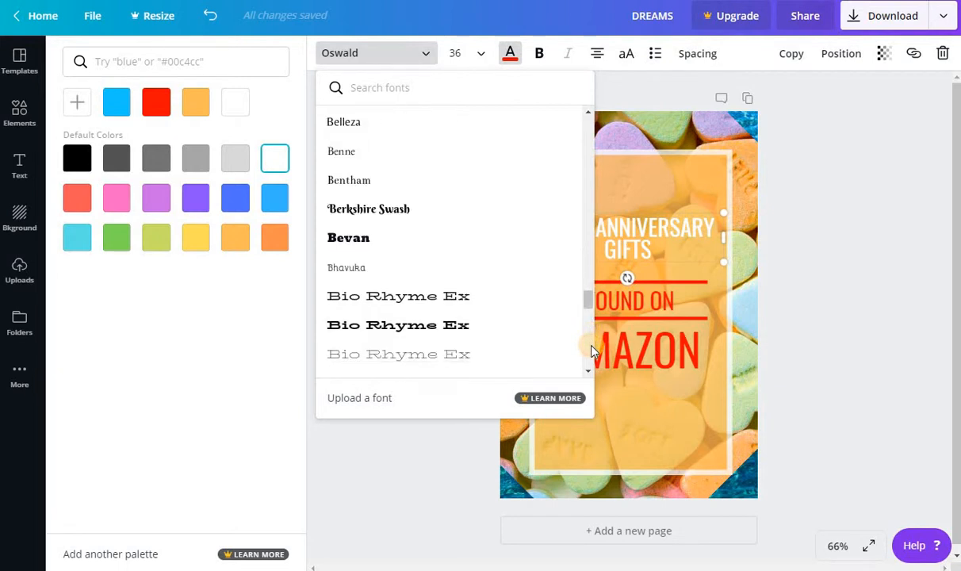
{"action": "scroll", "coordinate": [594, 349], "scroll_direction": "down", "scroll_amount": 4}
{"action": "scroll", "coordinate": [594, 349], "scroll_direction": "down", "scroll_amount": 4}
{"action": "scroll", "coordinate": [595, 349], "scroll_direction": "down", "scroll_amount": 4}
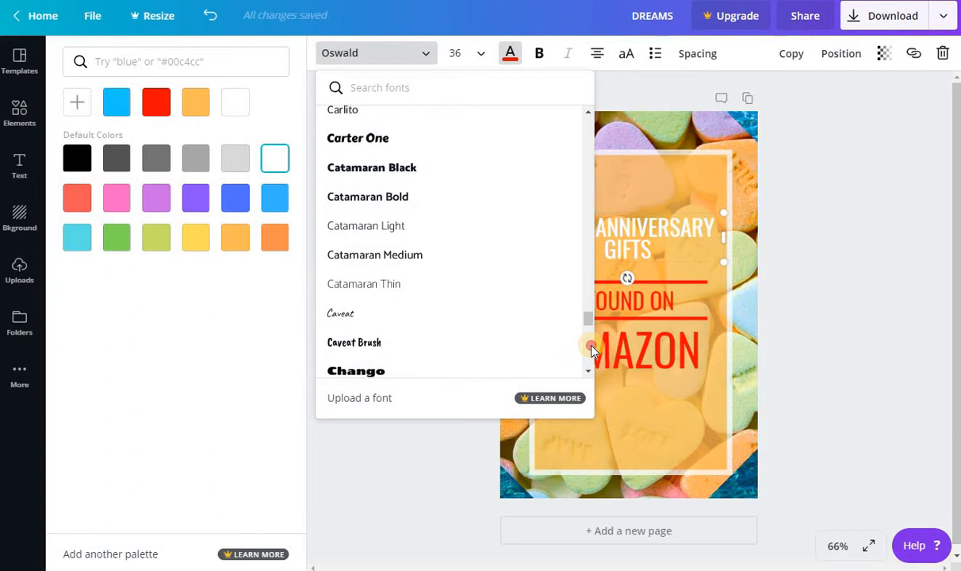
{"action": "scroll", "coordinate": [591, 349], "scroll_direction": "down", "scroll_amount": 5}
{"action": "scroll", "coordinate": [591, 349], "scroll_direction": "down", "scroll_amount": 5}
{"action": "scroll", "coordinate": [591, 349], "scroll_direction": "down", "scroll_amount": 5}
{"action": "scroll", "coordinate": [591, 349], "scroll_direction": "down", "scroll_amount": 5}
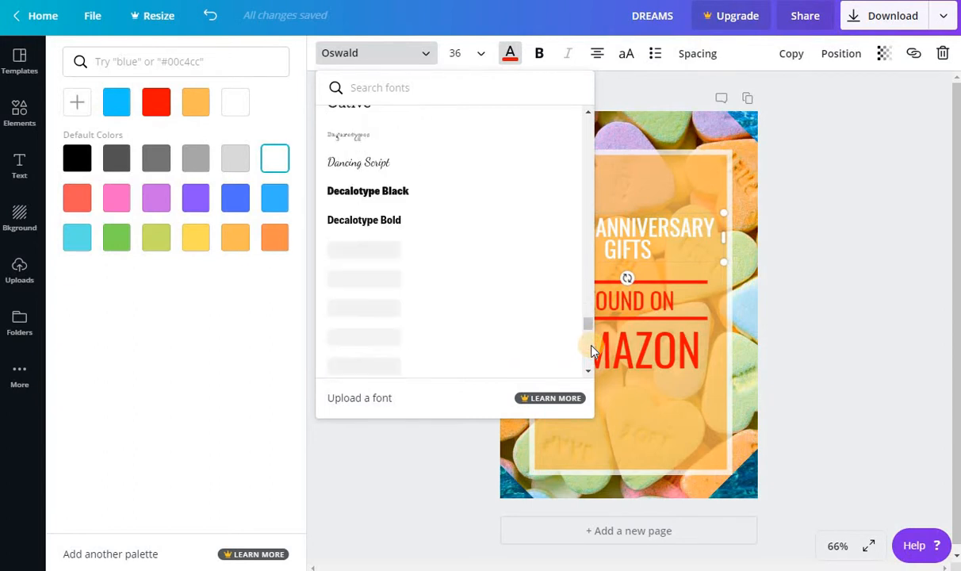
{"action": "scroll", "coordinate": [591, 349], "scroll_direction": "down", "scroll_amount": 4}
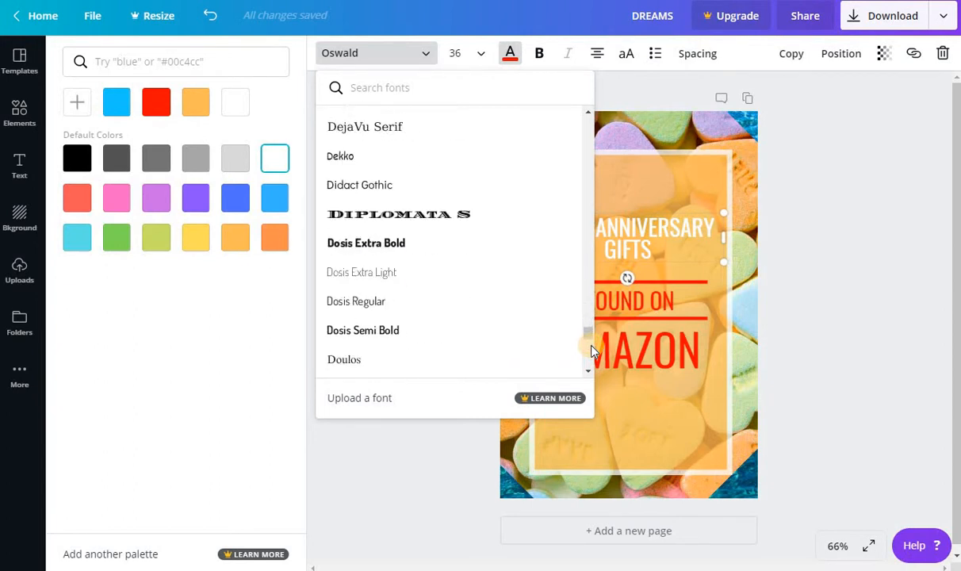
{"action": "scroll", "coordinate": [591, 349], "scroll_direction": "down", "scroll_amount": 4}
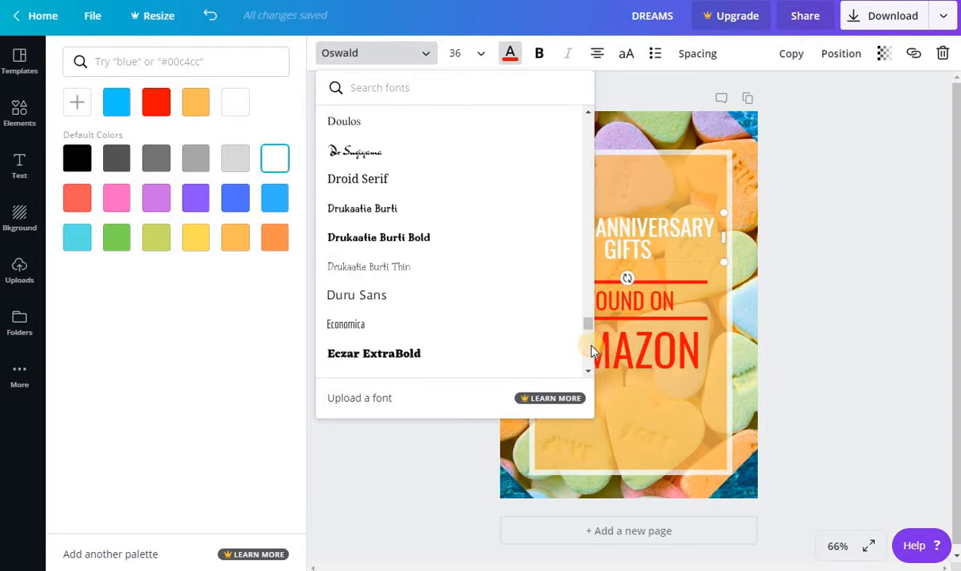
{"action": "scroll", "coordinate": [591, 349], "scroll_direction": "down", "scroll_amount": 4}
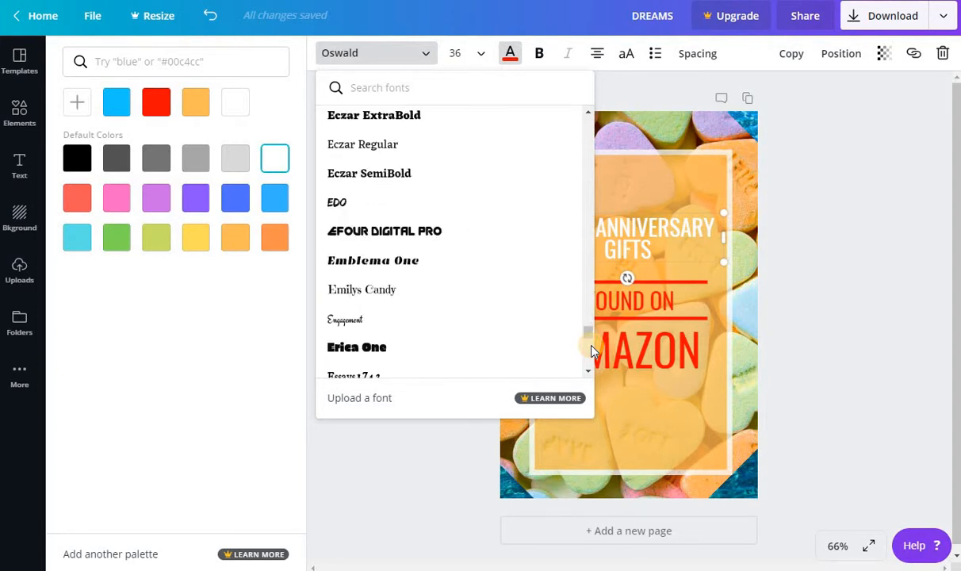
{"action": "scroll", "coordinate": [591, 349], "scroll_direction": "down", "scroll_amount": 2}
{"action": "scroll", "coordinate": [591, 349], "scroll_direction": "down", "scroll_amount": 4}
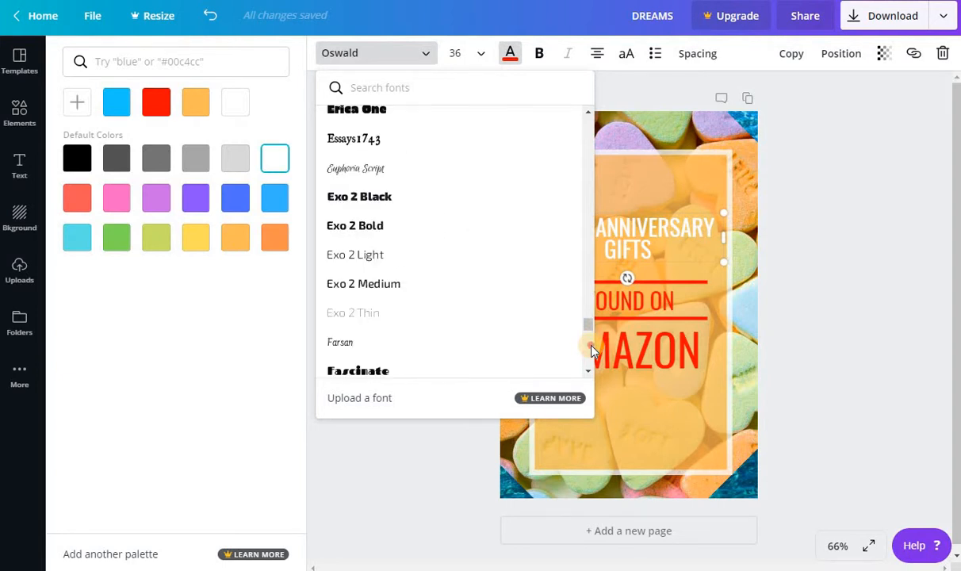
{"action": "scroll", "coordinate": [591, 349], "scroll_direction": "down", "scroll_amount": 3}
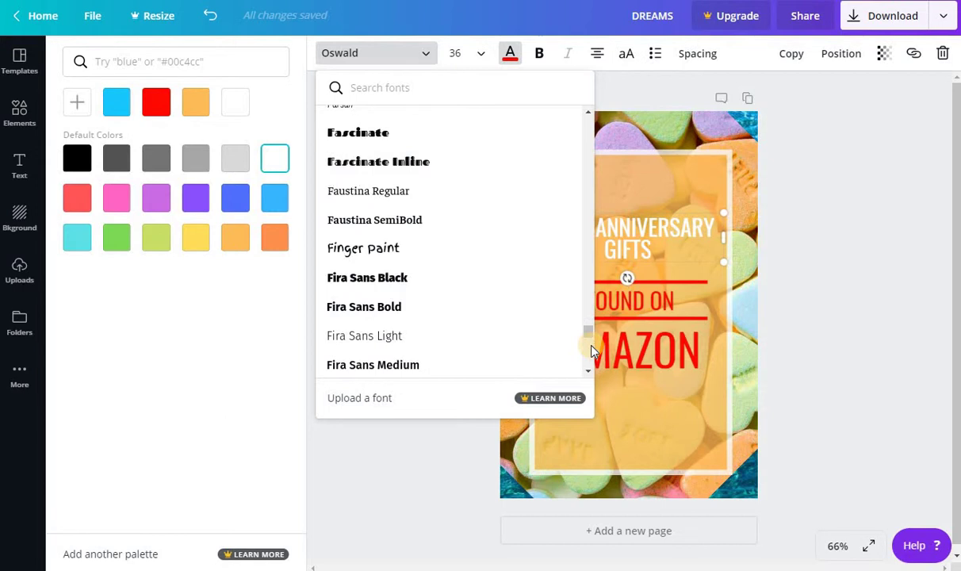
{"action": "left_click", "coordinate": [365, 363]}
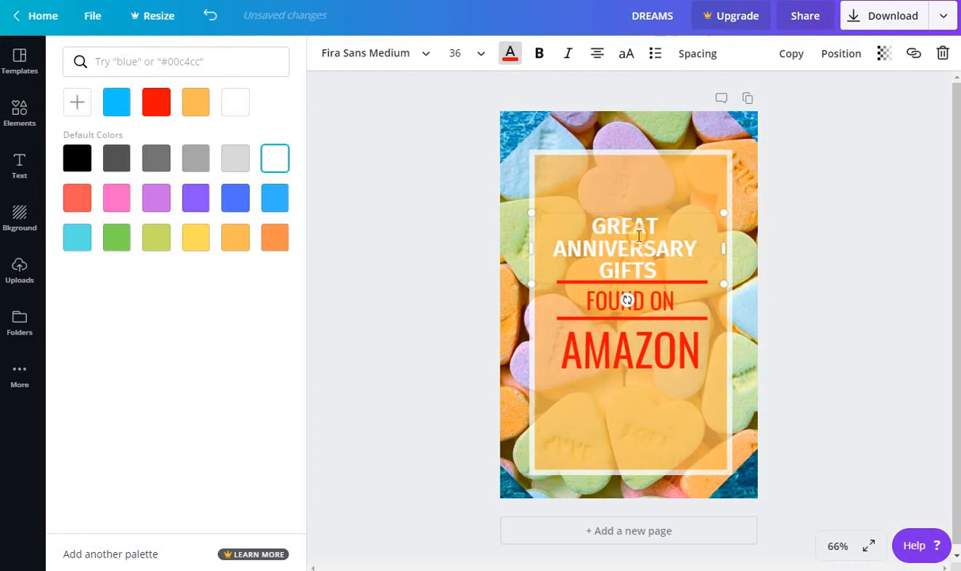
Widen the heading's letter and line spacing and drag it up toward the box top
{"action": "triple_click", "coordinate": [638, 237]}
{"action": "left_click", "coordinate": [697, 53]}
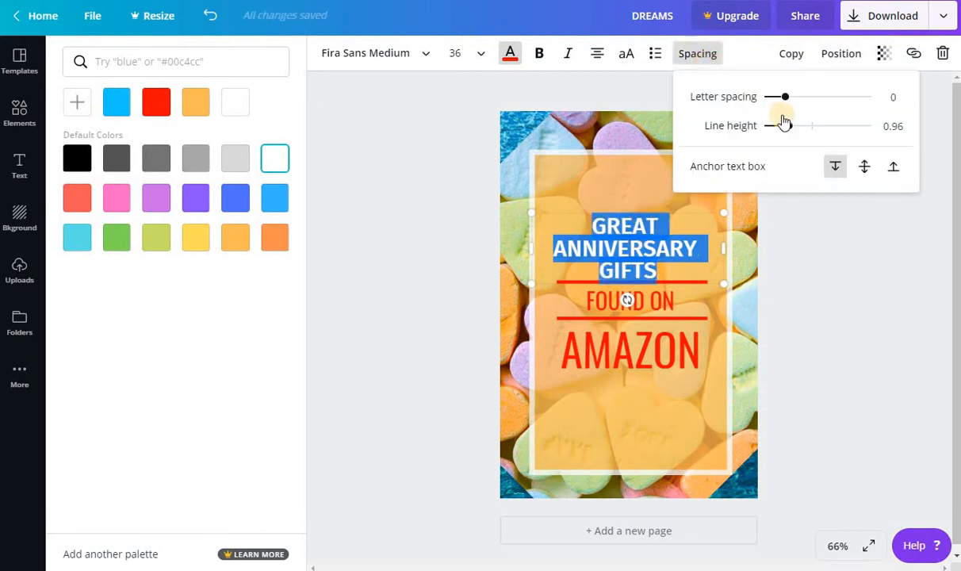
{"action": "mouse_move", "coordinate": [785, 97]}
{"action": "left_mouse_down"}
{"action": "mouse_move", "coordinate": [794, 97]}
{"action": "mouse_move", "coordinate": [797, 126]}
{"action": "mouse_move", "coordinate": [829, 125]}
{"action": "left_mouse_up"}
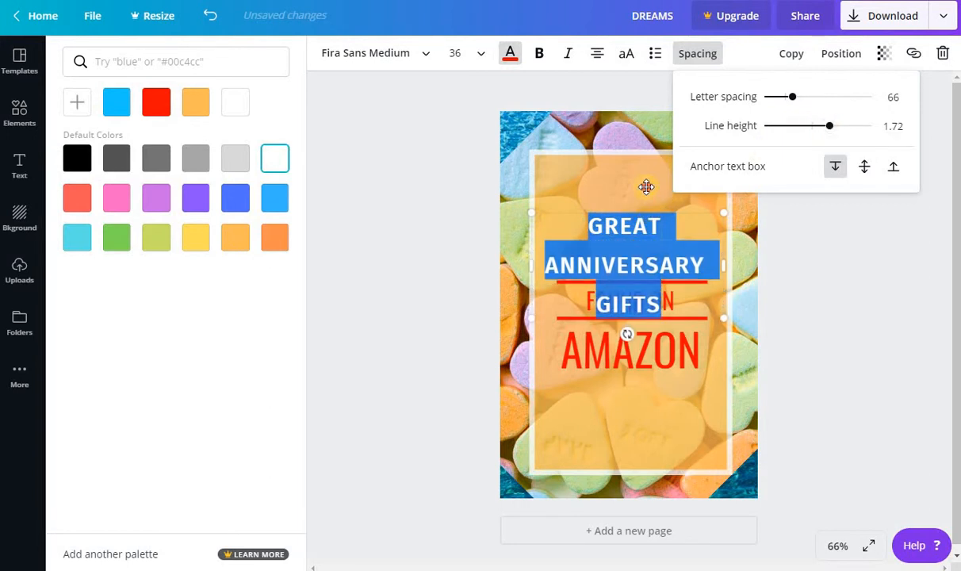
{"action": "left_click_drag", "start_coordinate": [650, 213], "coordinate": [651, 162]}
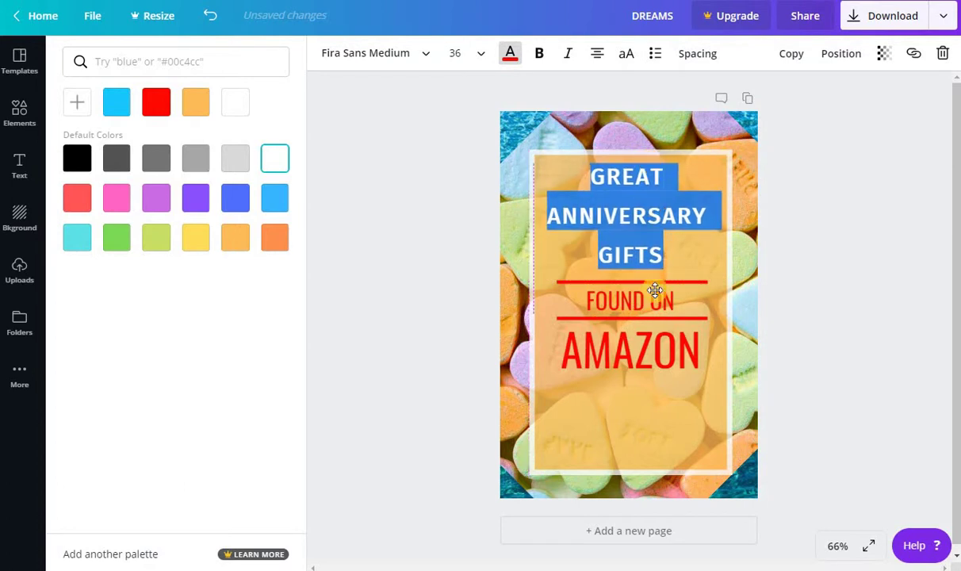
{"action": "left_click", "coordinate": [657, 389]}
{"action": "left_click", "coordinate": [630, 349]}
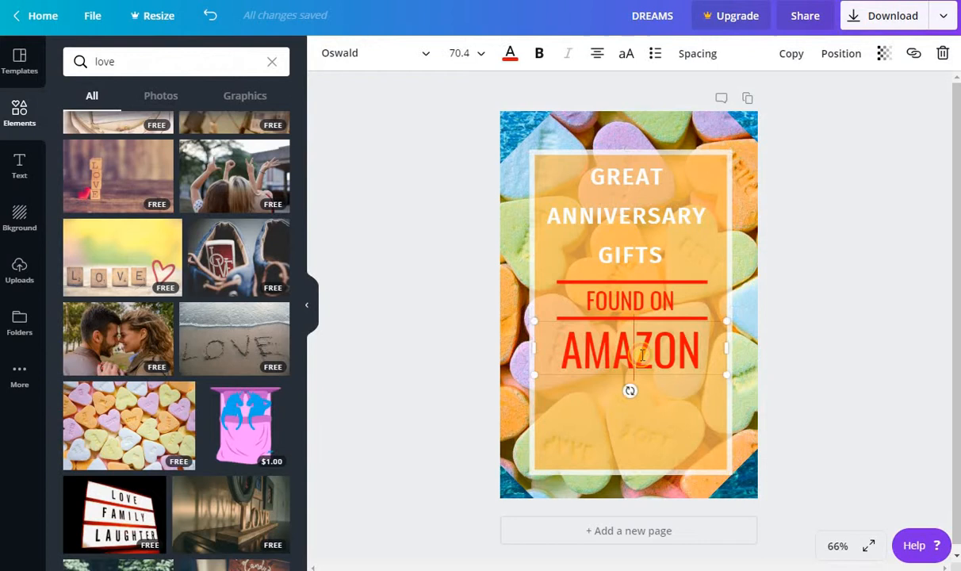
Try yellow then orange on the AMAZON text and preview it deselected
{"action": "left_click", "coordinate": [510, 58]}
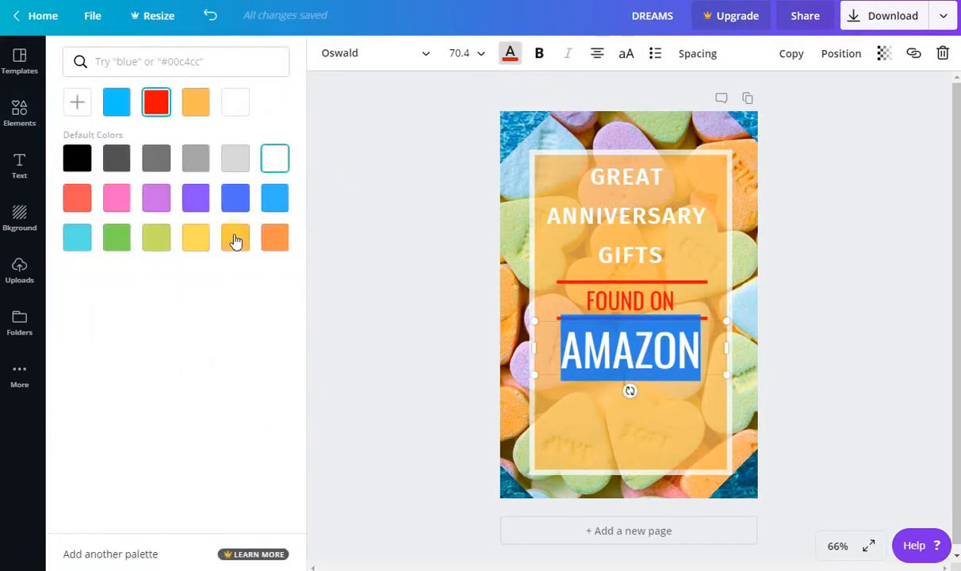
{"action": "left_click", "coordinate": [195, 237]}
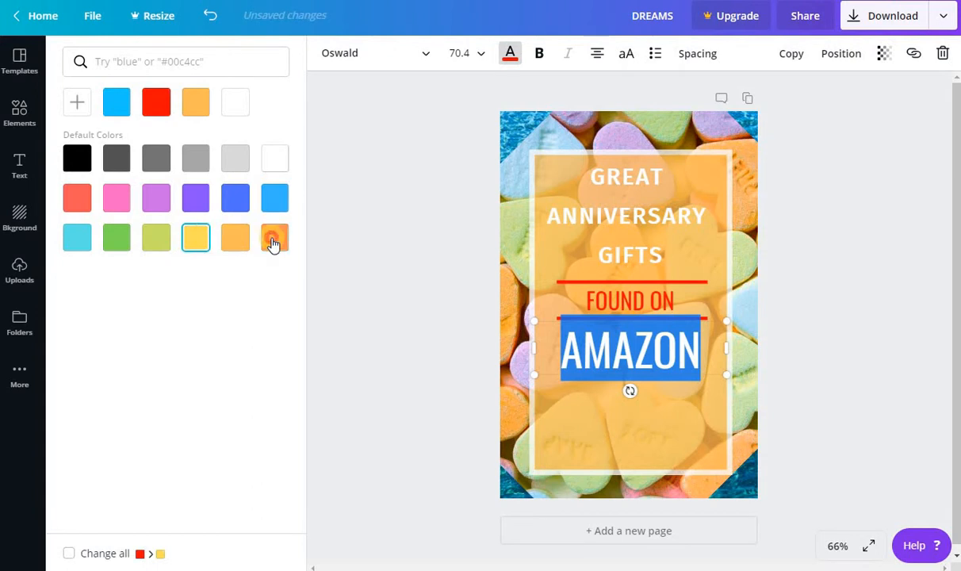
{"action": "left_click", "coordinate": [273, 241]}
{"action": "left_click", "coordinate": [626, 245]}
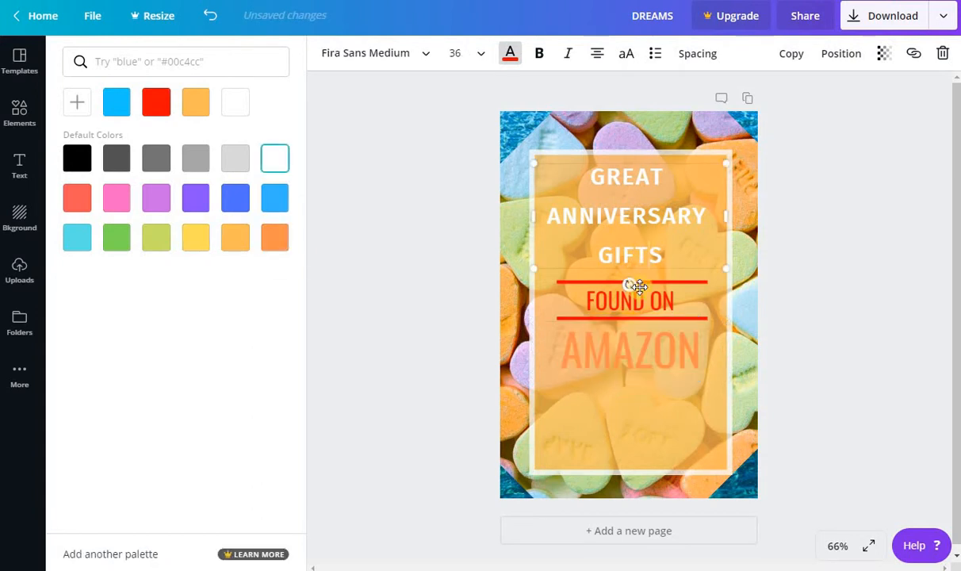
Settle on medium gray for AMAZON and nudge the red line under FOUND ON
{"action": "double_click", "coordinate": [599, 345]}
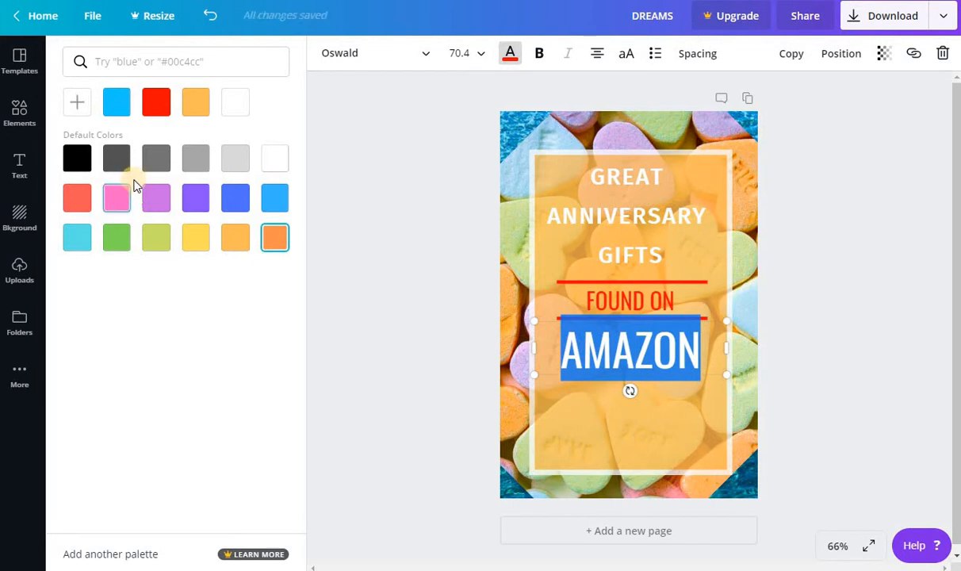
{"action": "left_click", "coordinate": [77, 197]}
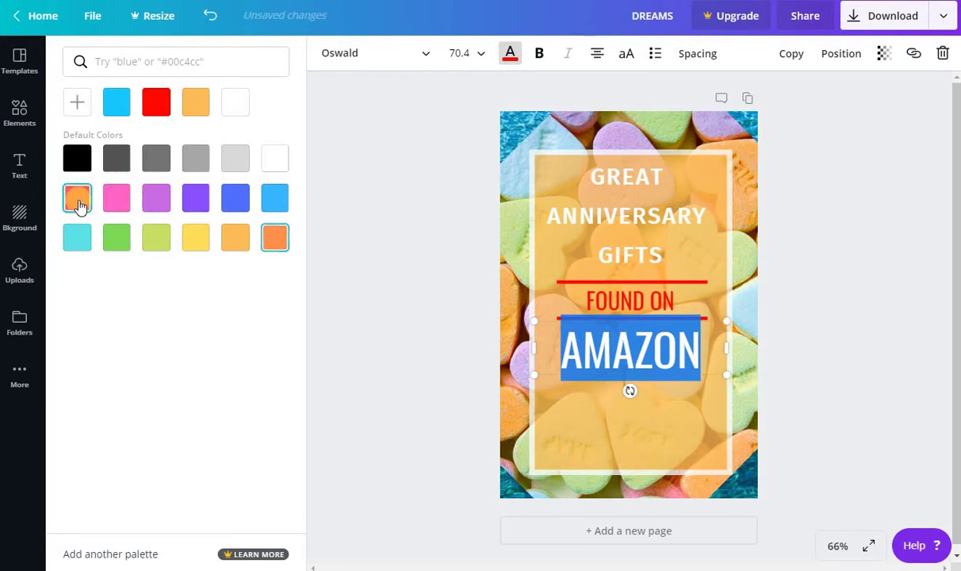
{"action": "left_click", "coordinate": [156, 158]}
{"action": "left_click", "coordinate": [549, 252]}
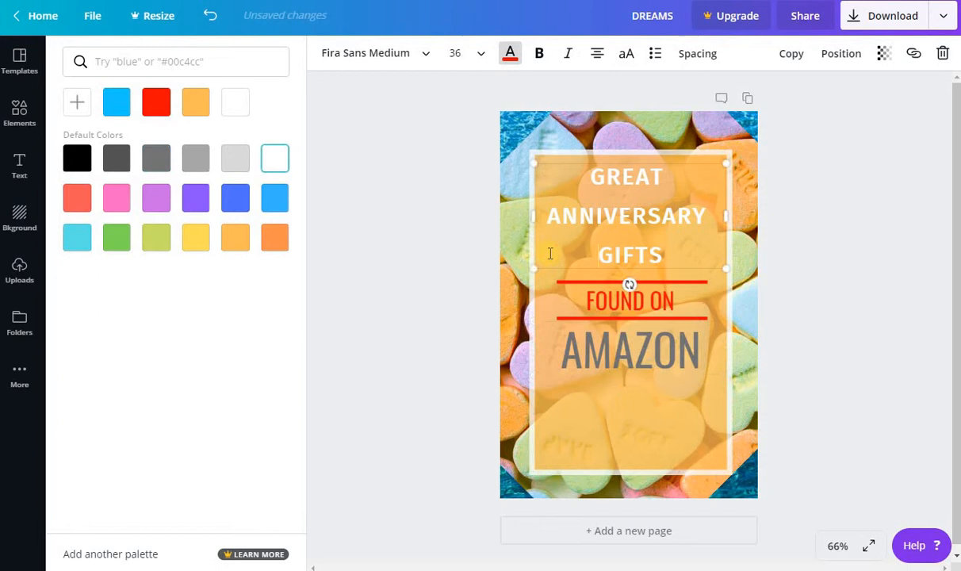
{"action": "left_click", "coordinate": [644, 319]}
{"action": "left_click_drag", "start_coordinate": [644, 319], "coordinate": [631, 316]}
Move AMAZON lower in the orange box with the lower red line just above it
{"action": "left_click", "coordinate": [631, 349]}
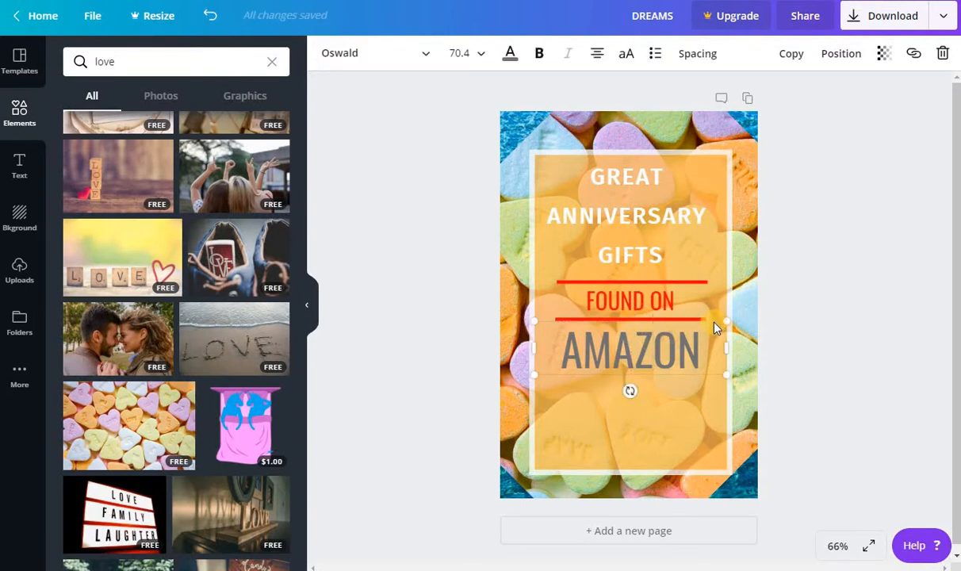
{"action": "mouse_move", "coordinate": [713, 321]}
{"action": "left_mouse_down"}
{"action": "mouse_move", "coordinate": [716, 403]}
{"action": "mouse_move", "coordinate": [652, 254]}
{"action": "mouse_move", "coordinate": [722, 394]}
{"action": "left_mouse_up"}
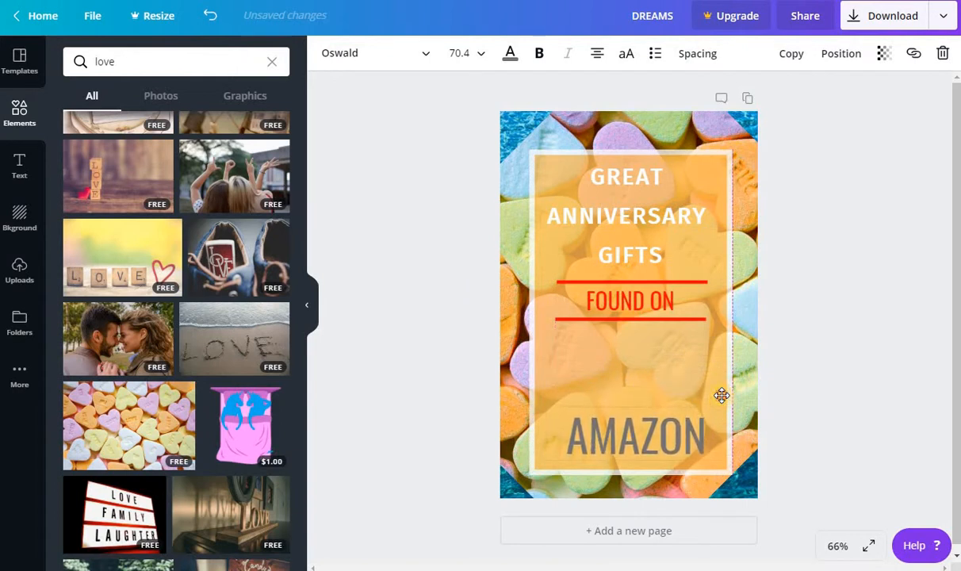
{"action": "left_click_drag", "start_coordinate": [722, 393], "coordinate": [716, 391]}
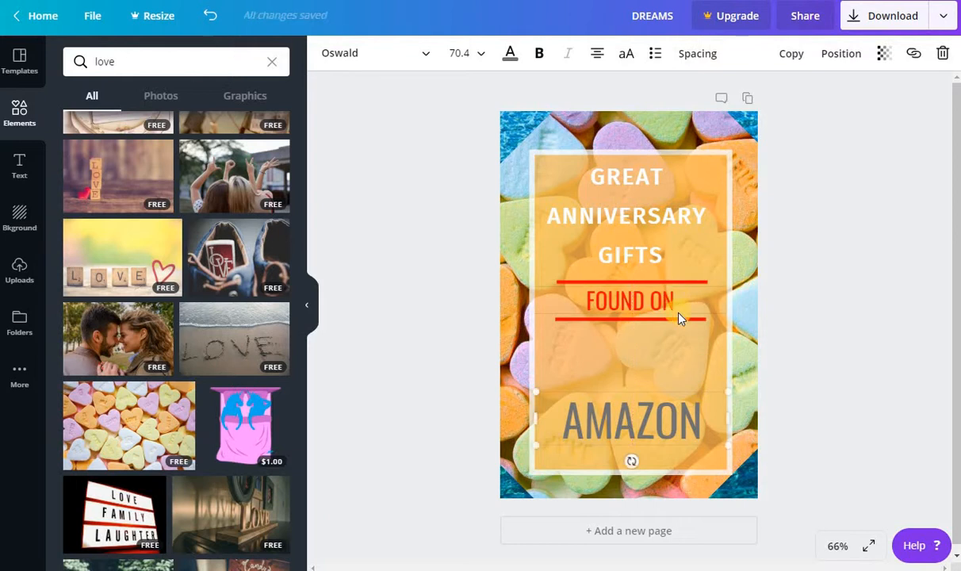
{"action": "left_click_drag", "start_coordinate": [681, 320], "coordinate": [679, 372]}
Move FOUND ON down so it sits framed between the two red lines
{"action": "left_click", "coordinate": [658, 300]}
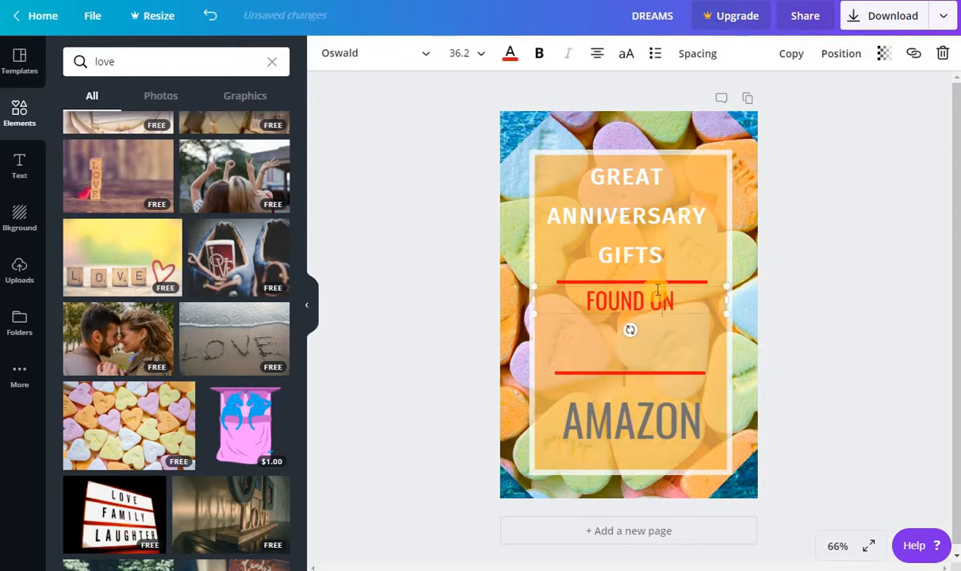
{"action": "left_click_drag", "start_coordinate": [656, 284], "coordinate": [656, 326]}
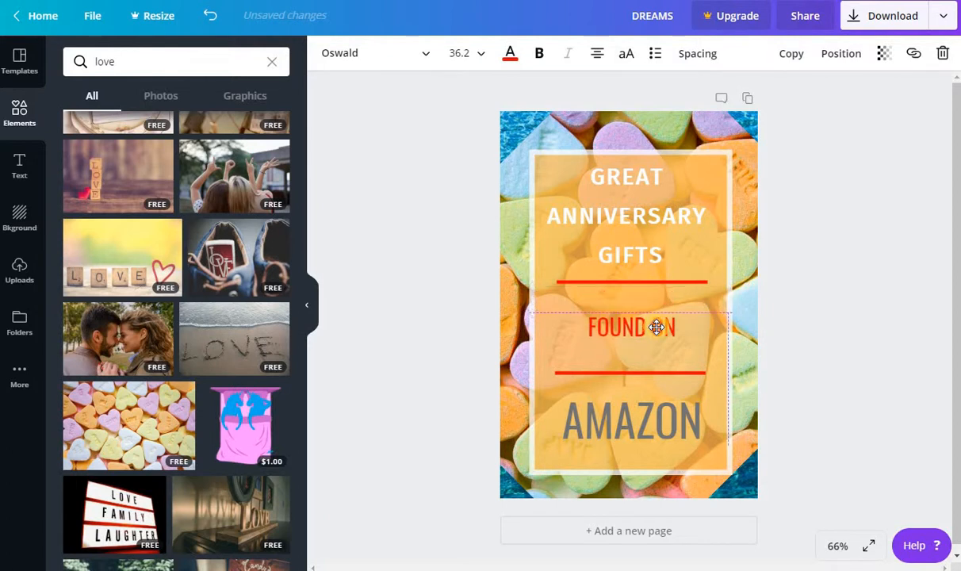
{"action": "left_click", "coordinate": [648, 282]}
{"action": "left_click_drag", "start_coordinate": [649, 282], "coordinate": [646, 318]}
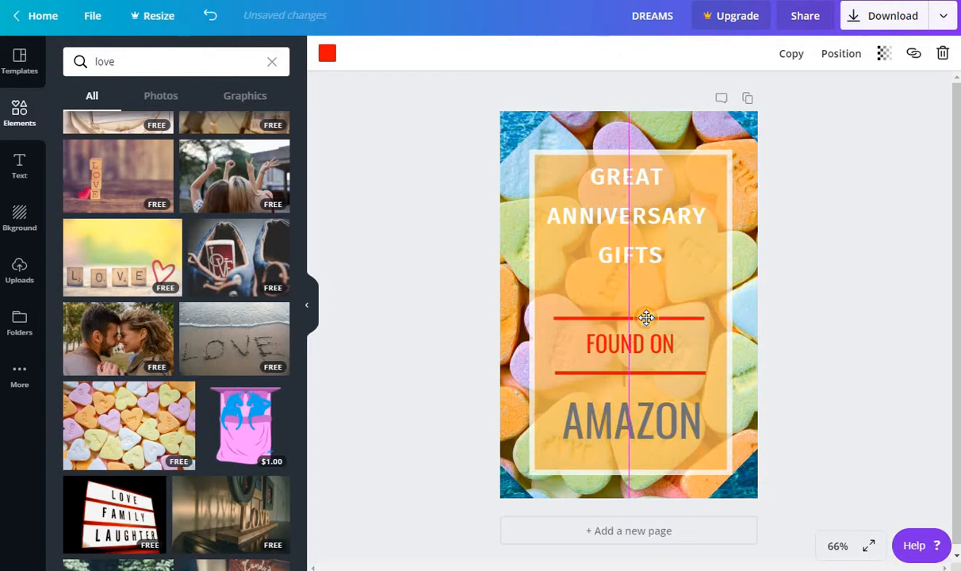
Select the GREAT ANNIVERSARY GIFTS headline text for editing
{"action": "left_click", "coordinate": [633, 211]}
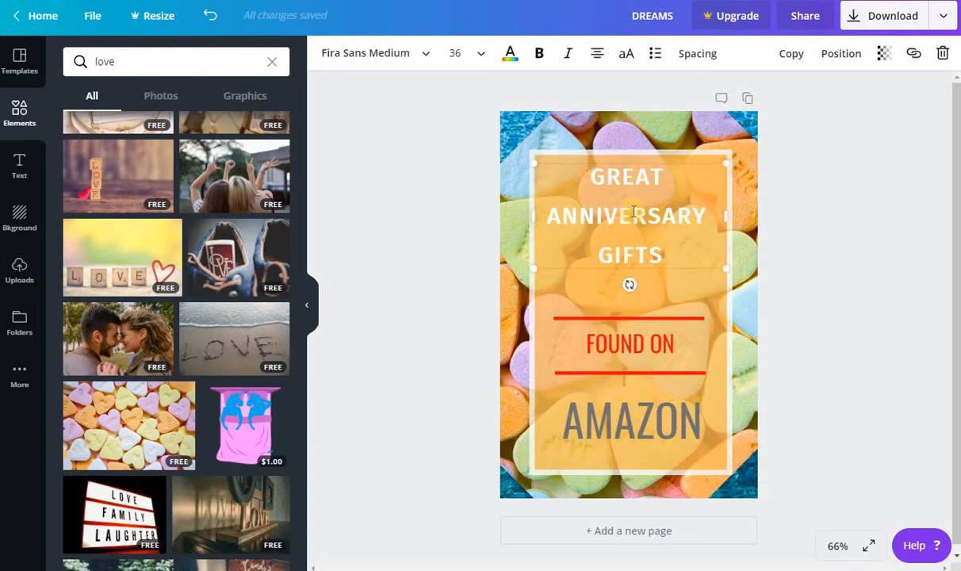
{"action": "double_click", "coordinate": [634, 211]}
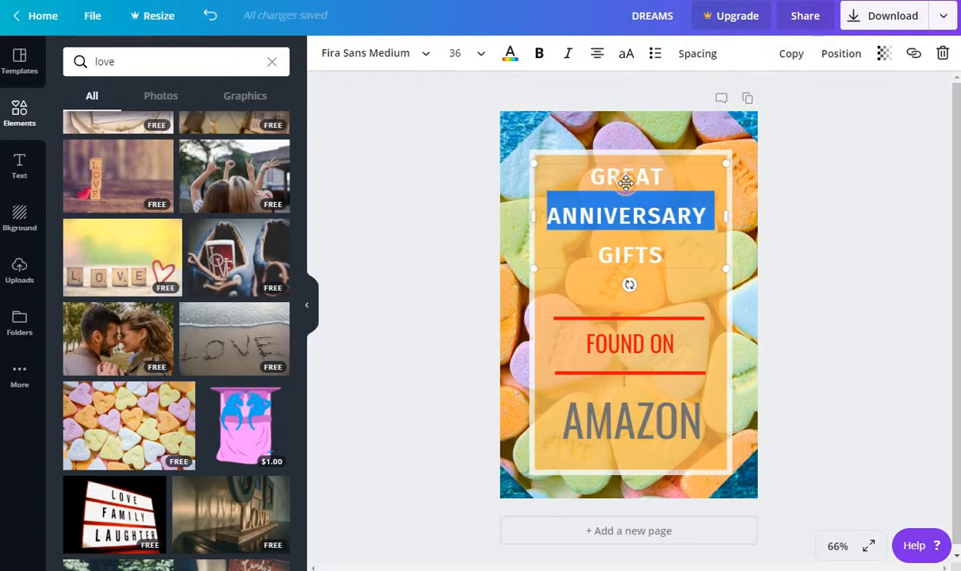
Enlarge the headline to font size 56 and shift it up clear of FOUND ON
{"action": "left_click_drag", "start_coordinate": [625, 162], "coordinate": [625, 189]}
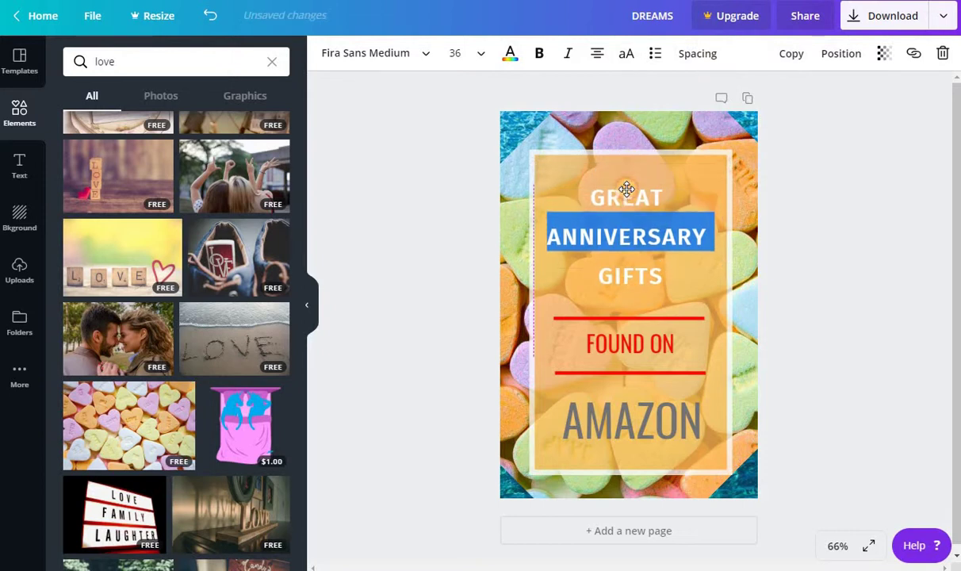
{"action": "left_click", "coordinate": [454, 53]}
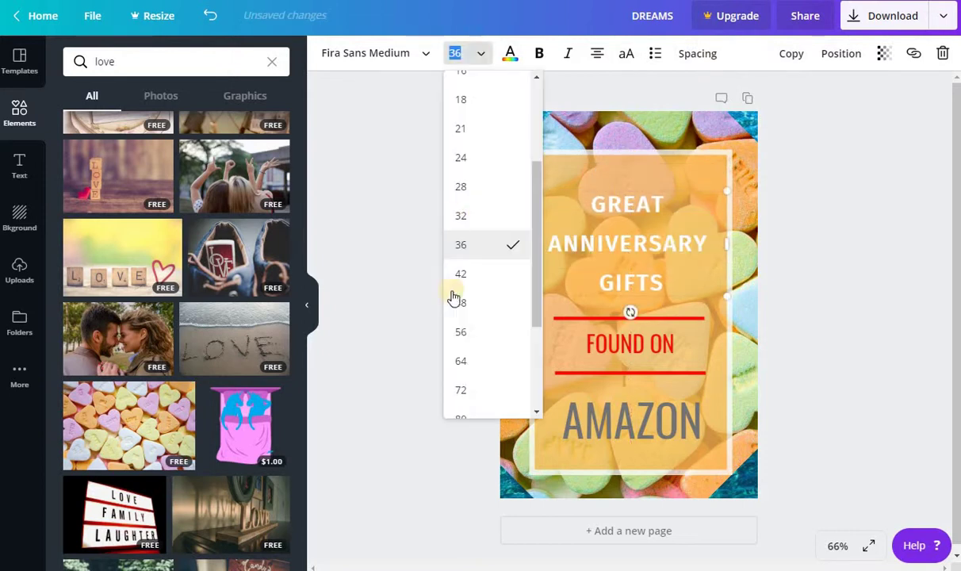
{"action": "left_click", "coordinate": [464, 336]}
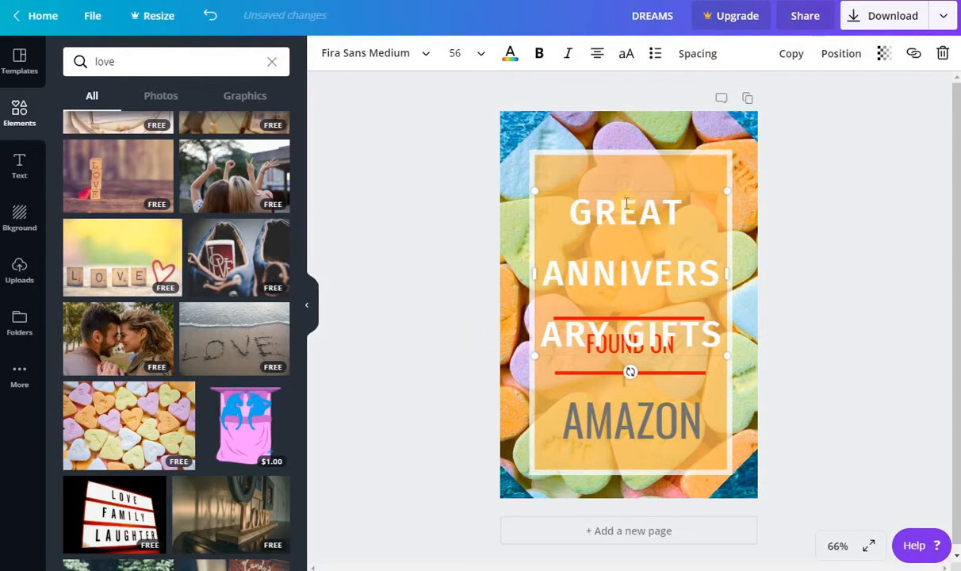
{"action": "left_click_drag", "start_coordinate": [625, 191], "coordinate": [623, 159]}
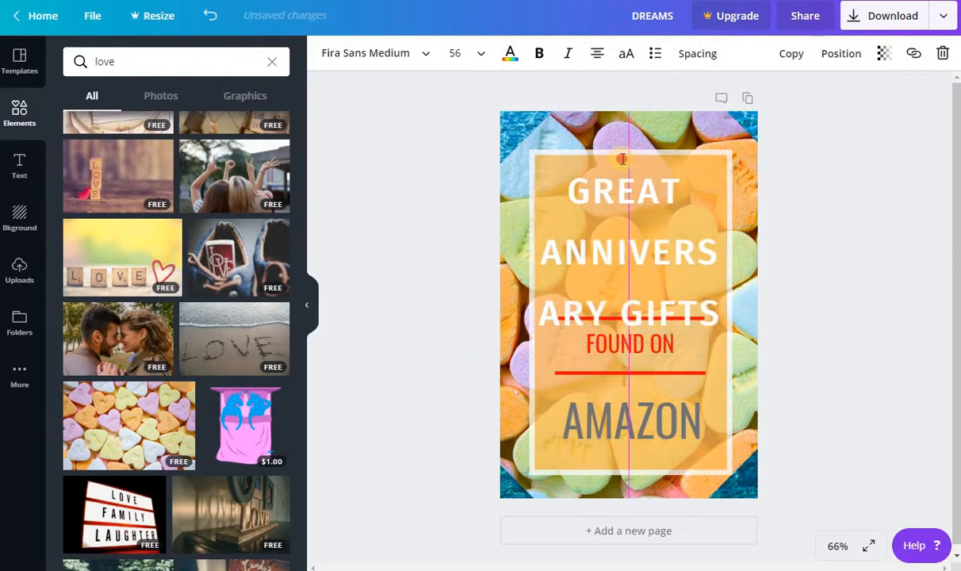
Tighten the headline's letter spacing and reposition it within the orange box
{"action": "left_click", "coordinate": [698, 53]}
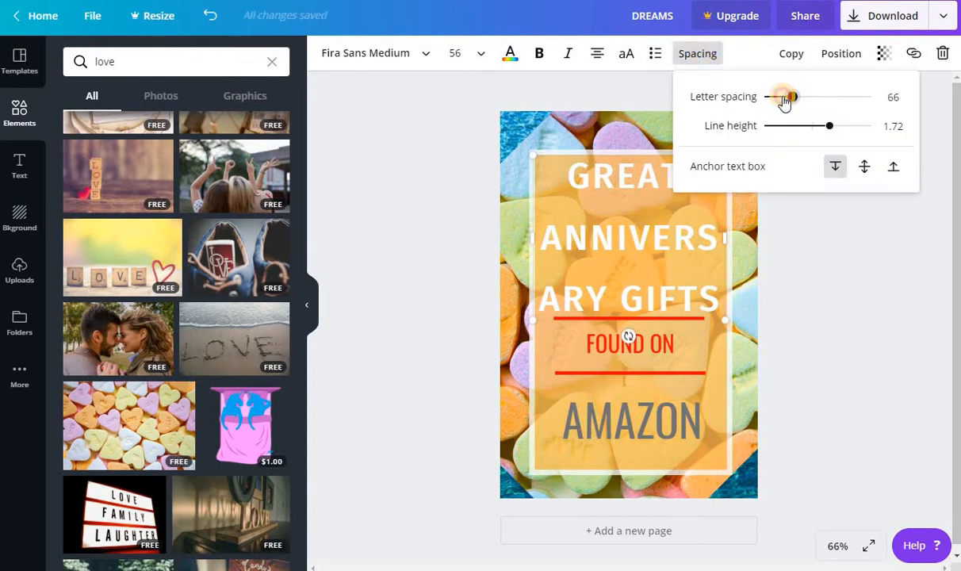
{"action": "left_click_drag", "start_coordinate": [791, 97], "coordinate": [776, 97]}
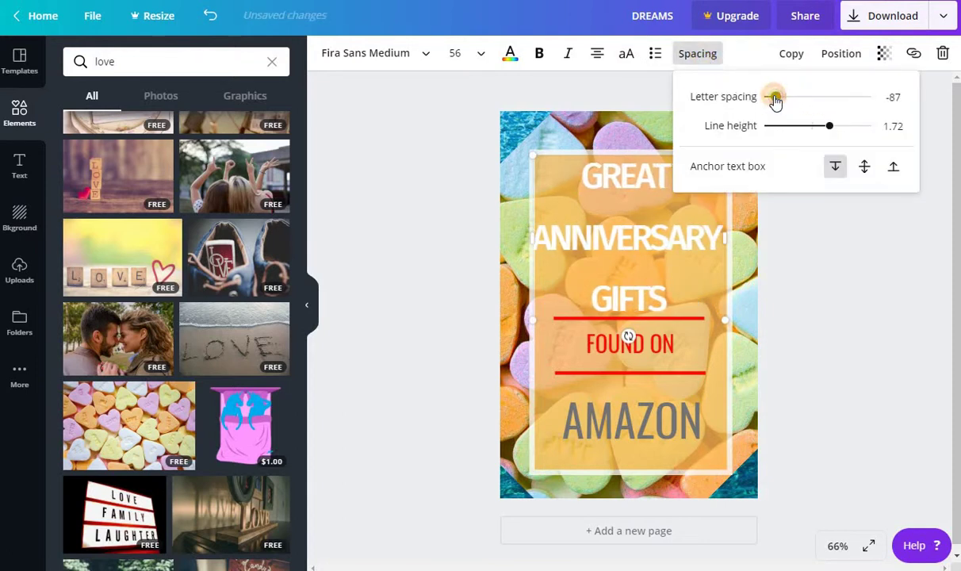
{"action": "left_click", "coordinate": [644, 176]}
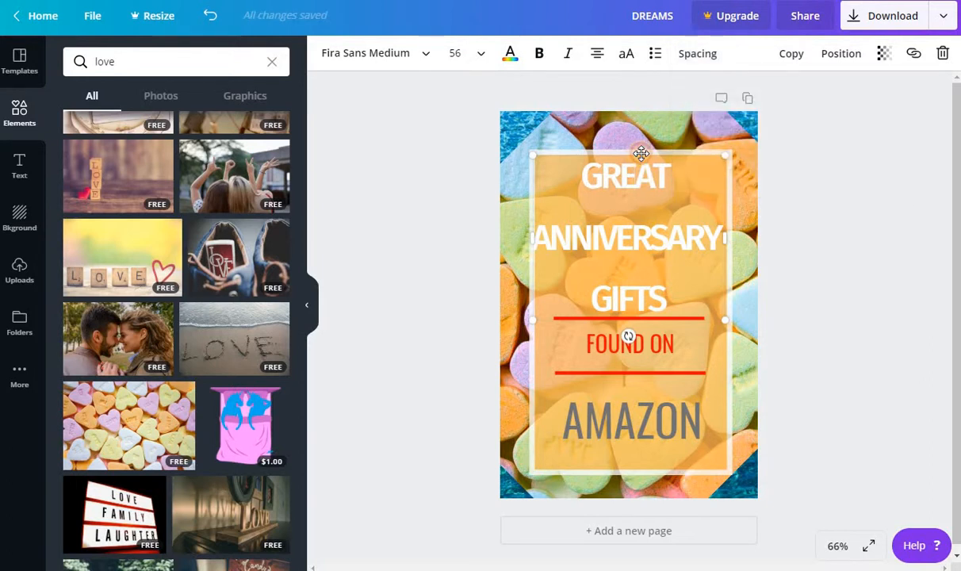
{"action": "left_click_drag", "start_coordinate": [641, 153], "coordinate": [642, 154]}
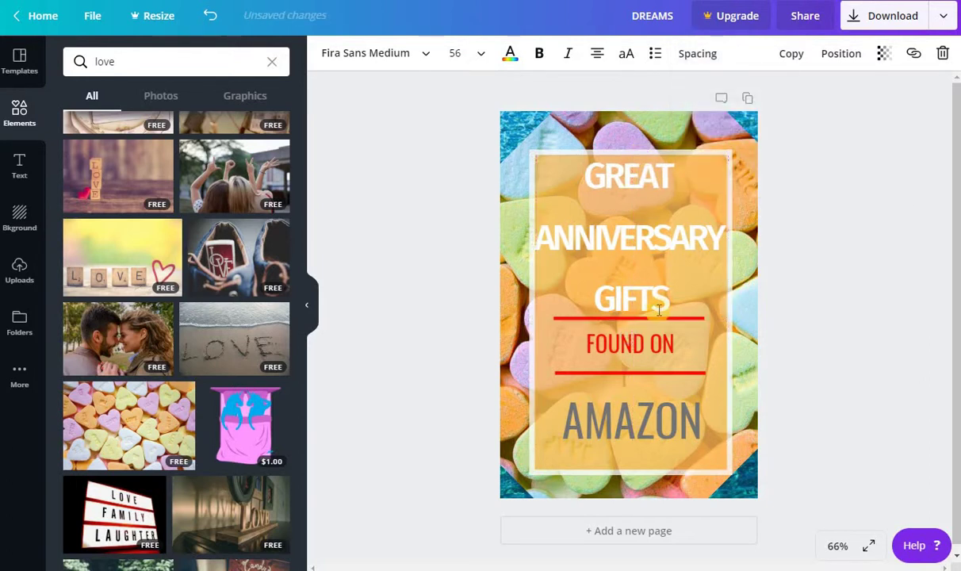
Nudge FOUND ON slightly lower and align the headline above it
{"action": "left_click", "coordinate": [678, 354]}
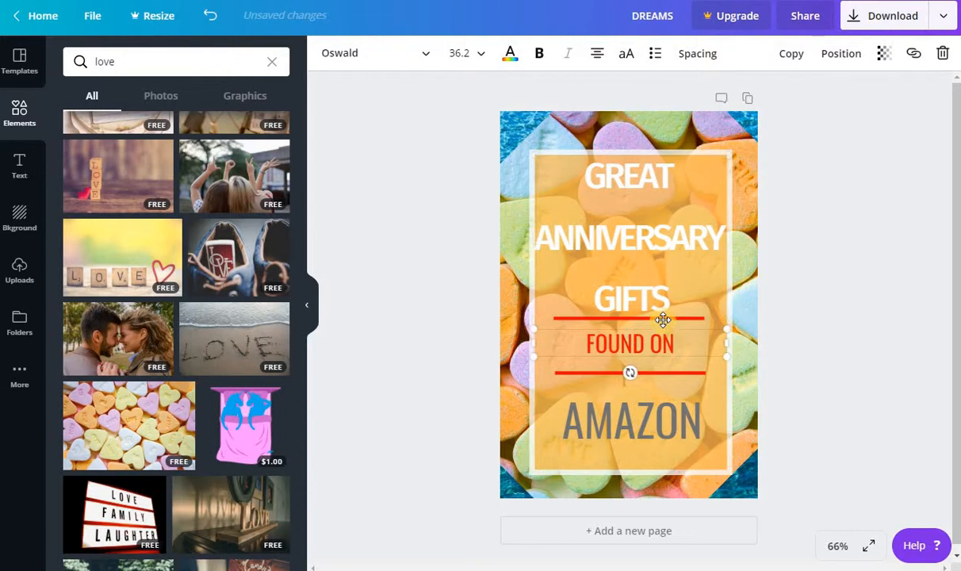
{"action": "left_click_drag", "start_coordinate": [663, 319], "coordinate": [695, 319]}
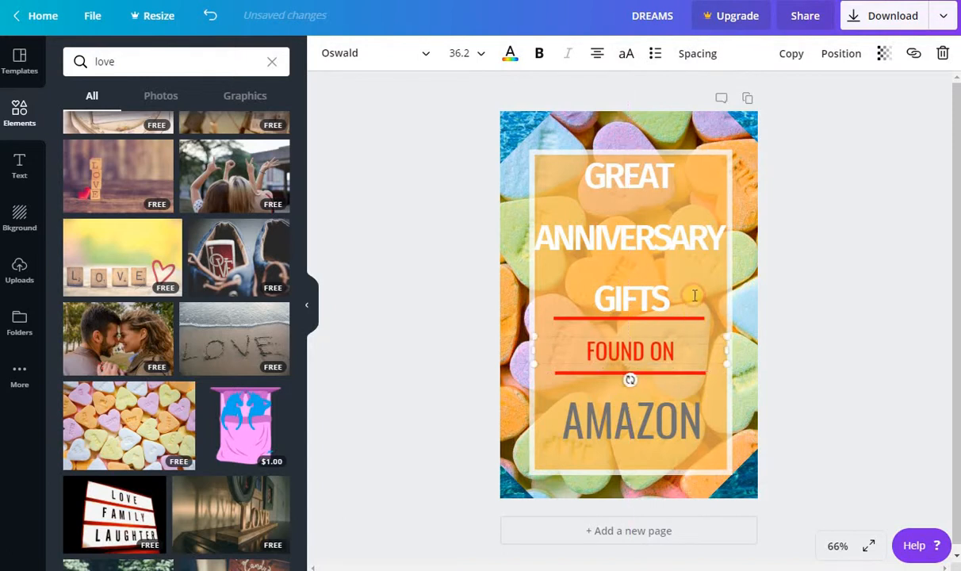
{"action": "left_click", "coordinate": [694, 295]}
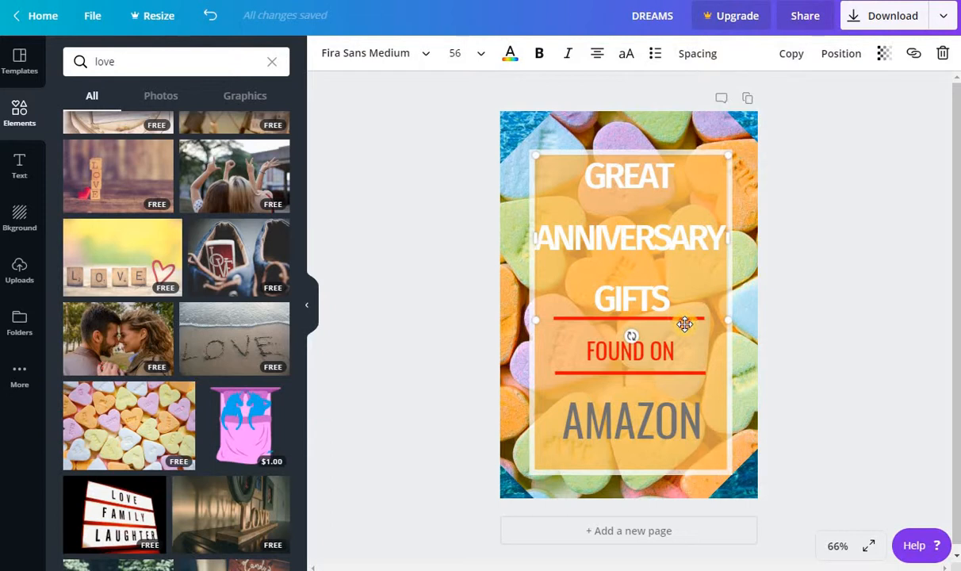
{"action": "left_click_drag", "start_coordinate": [685, 320], "coordinate": [684, 323]}
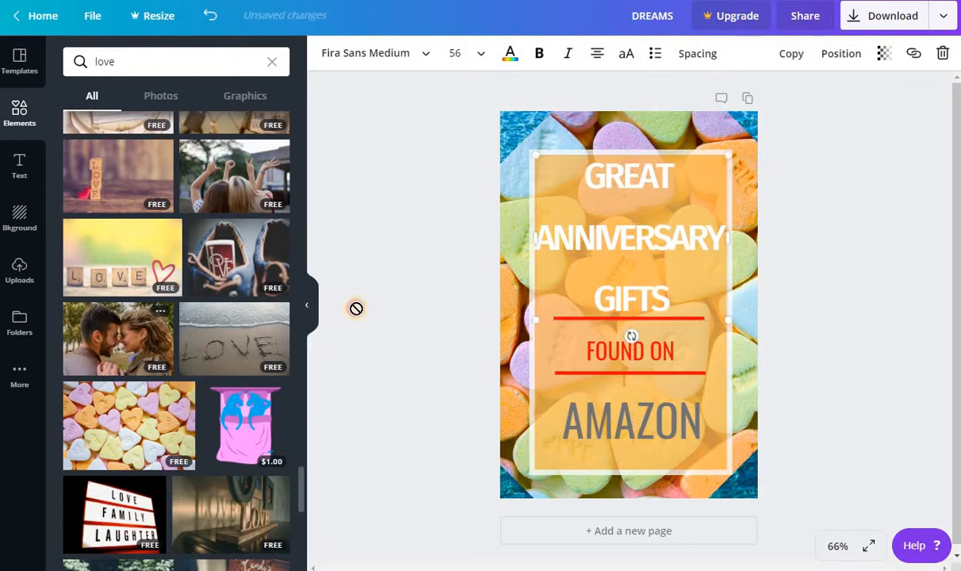
Try the couple and I LOVE YOU photos as background, then undo back to headline size 36
{"action": "left_click_drag", "start_coordinate": [115, 343], "coordinate": [533, 278]}
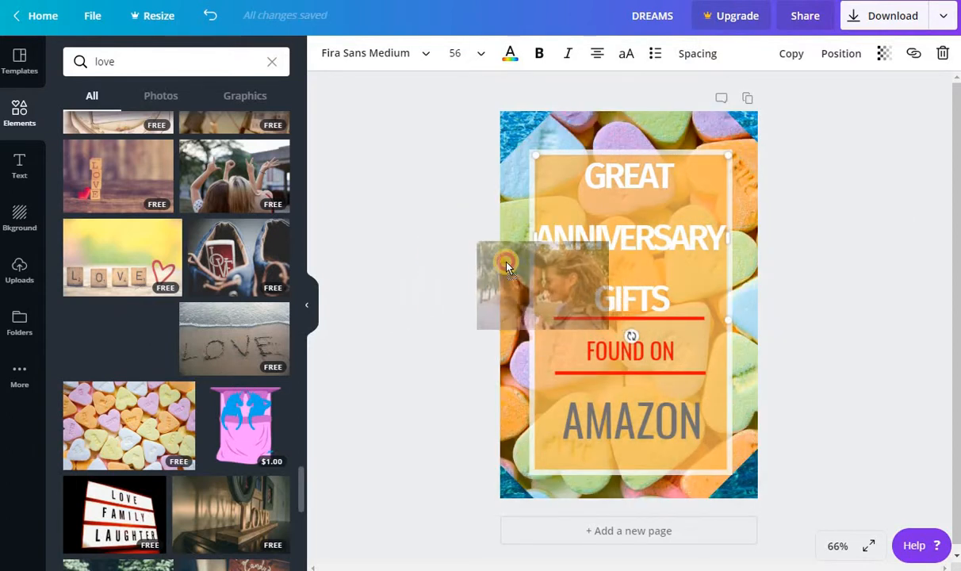
{"action": "left_click_drag", "start_coordinate": [532, 278], "coordinate": [512, 267]}
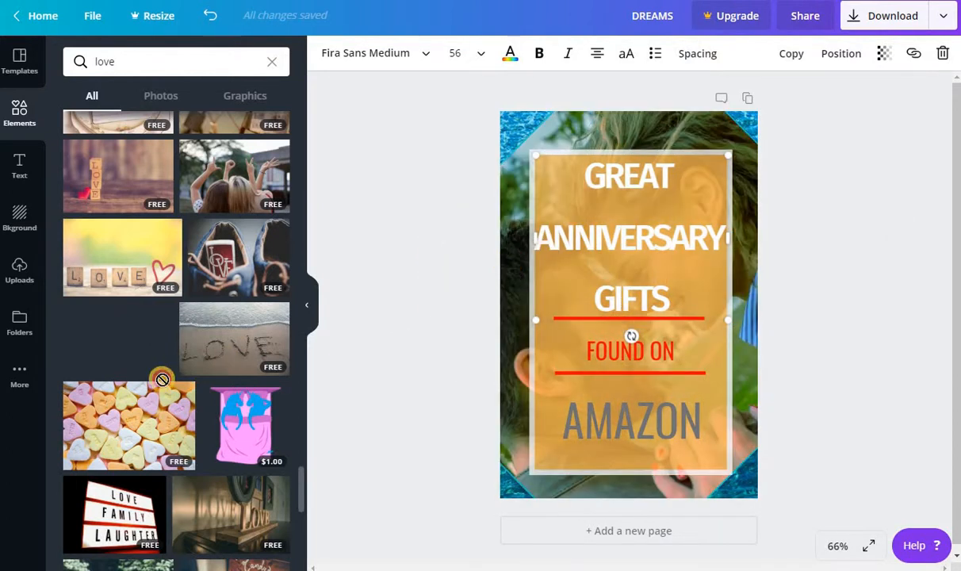
{"action": "key", "text": "ctrl+z"}
{"action": "scroll", "coordinate": [156, 379], "scroll_direction": "down", "scroll_amount": 5}
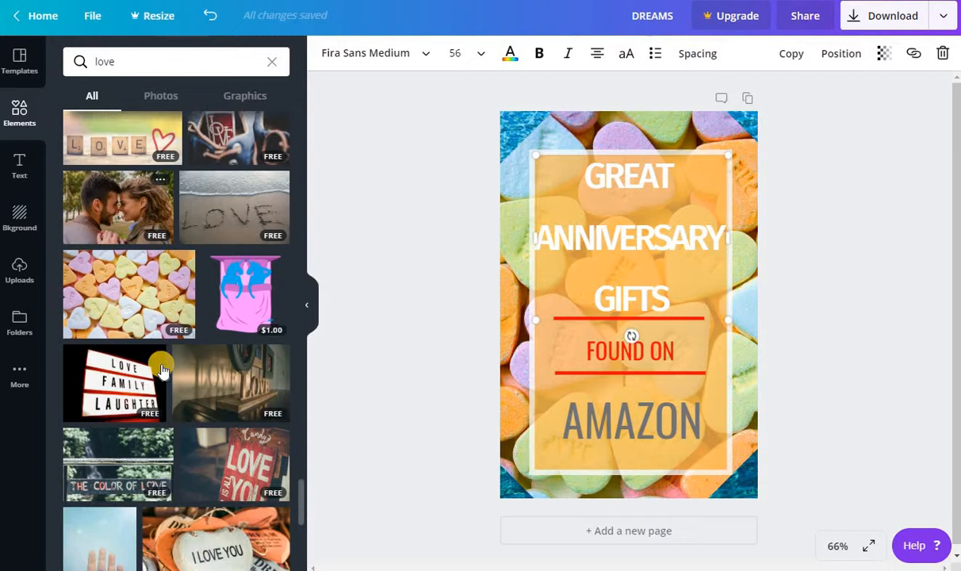
{"action": "scroll", "coordinate": [198, 278], "scroll_direction": "down", "scroll_amount": 8}
{"action": "scroll", "coordinate": [226, 175], "scroll_direction": "down", "scroll_amount": 3}
{"action": "mouse_move", "coordinate": [226, 174]}
{"action": "left_mouse_down"}
{"action": "mouse_move", "coordinate": [454, 309]}
{"action": "mouse_move", "coordinate": [454, 289]}
{"action": "mouse_move", "coordinate": [182, 284]}
{"action": "left_mouse_up"}
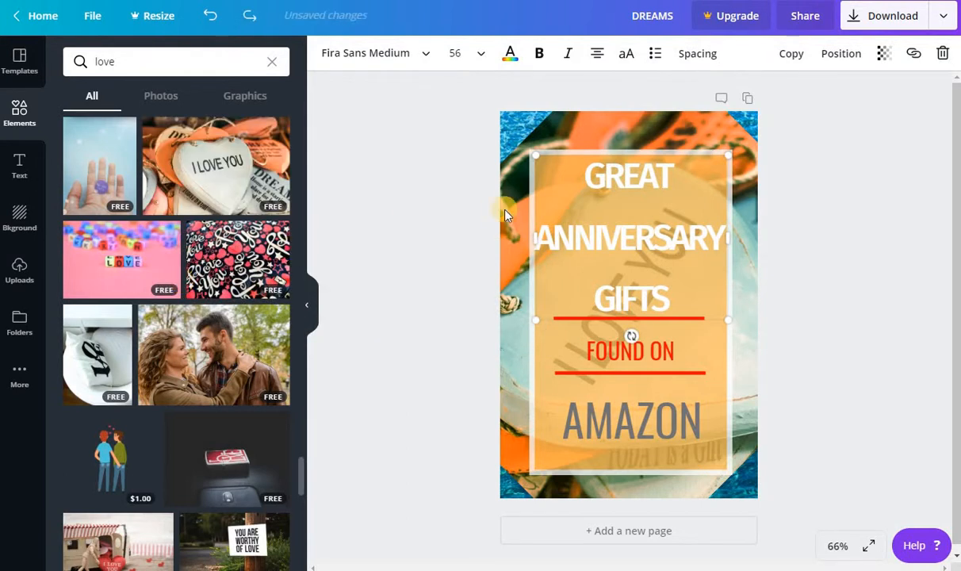
{"action": "left_click", "coordinate": [210, 15]}
{"action": "left_click", "coordinate": [210, 15]}
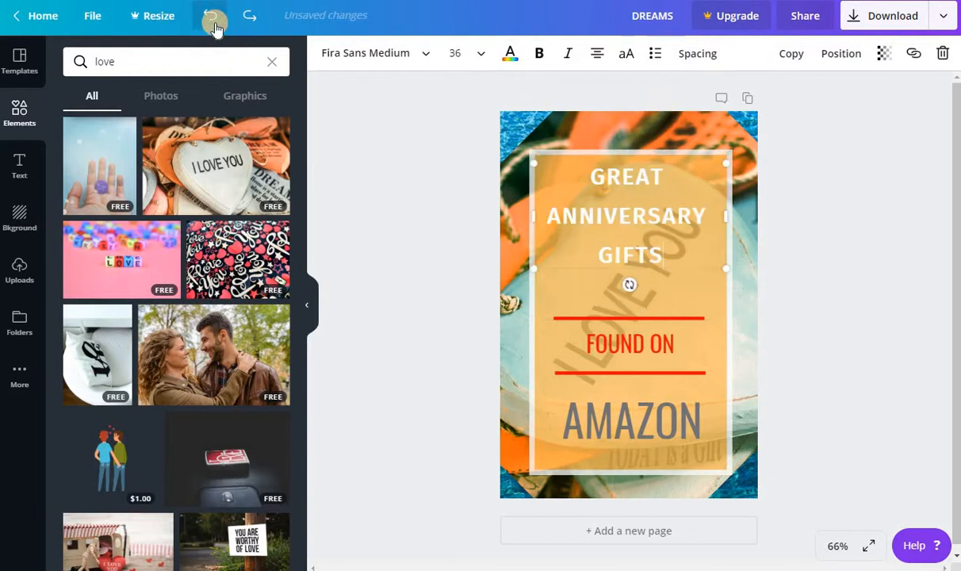
Delete the background photo, texture and blue colour, leaving the page plain white
{"action": "left_click", "coordinate": [536, 136]}
{"action": "key", "text": "Delete"}
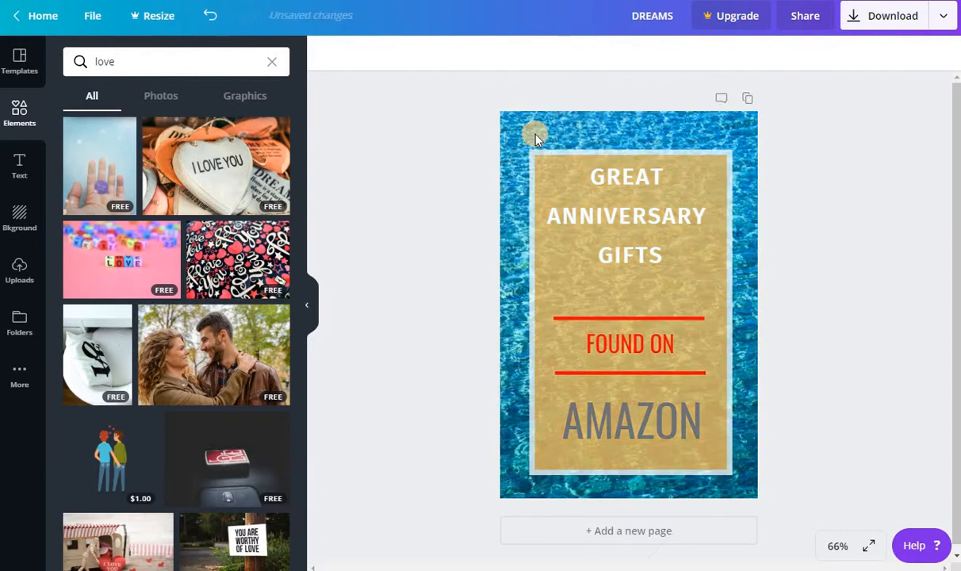
{"action": "key", "text": "Delete"}
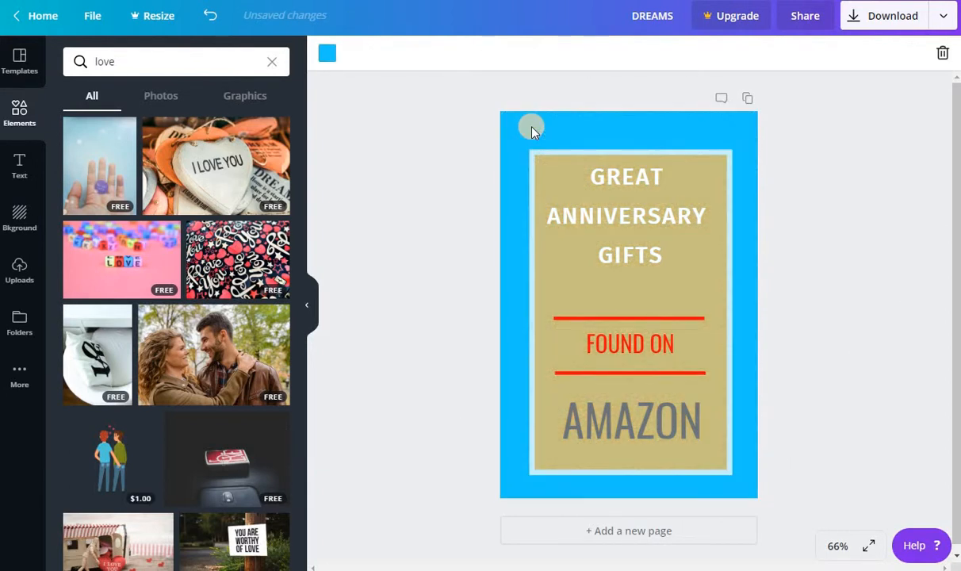
{"action": "key", "text": "Delete"}
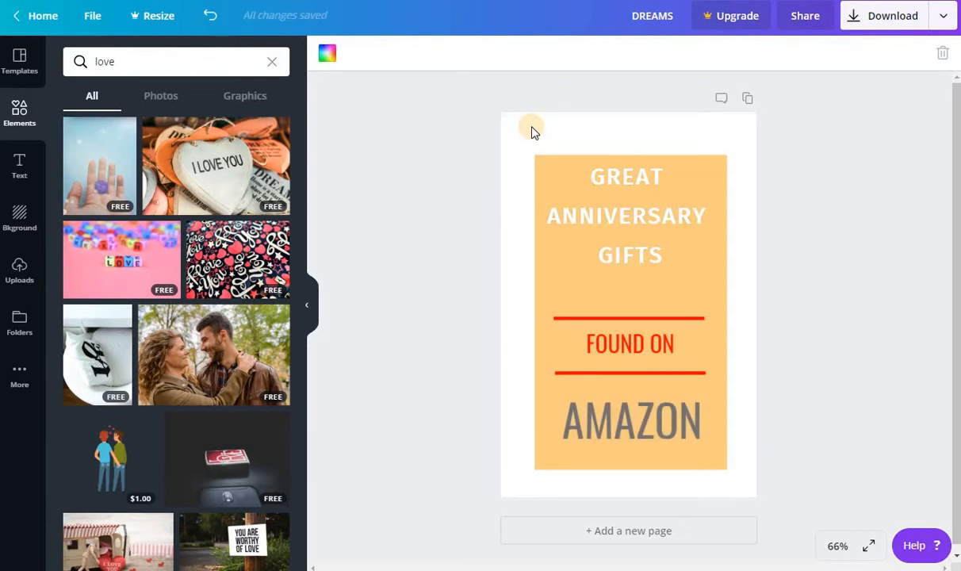
{"action": "scroll", "coordinate": [245, 230], "scroll_direction": "up", "scroll_amount": 3}
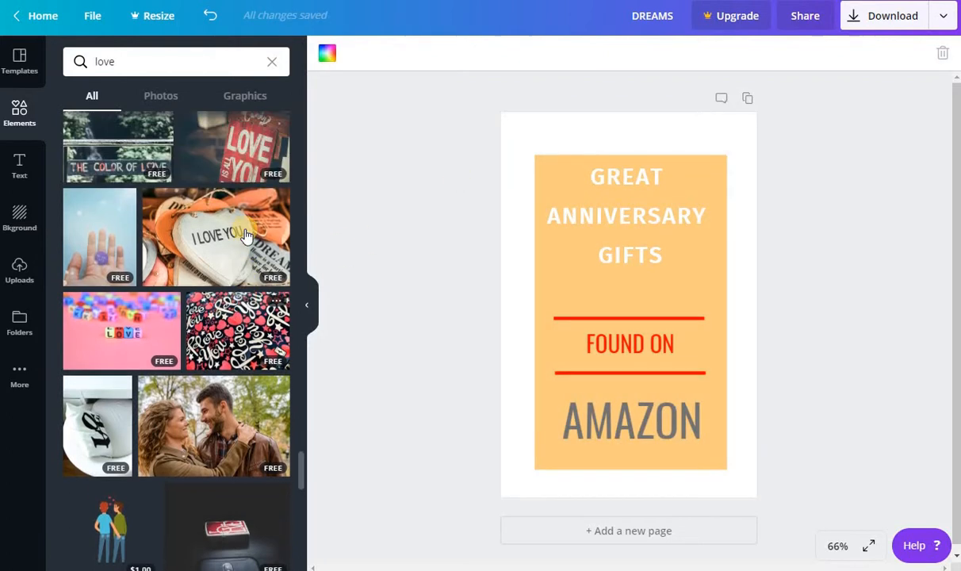
{"action": "scroll", "coordinate": [246, 230], "scroll_direction": "up", "scroll_amount": 3}
{"action": "left_click_drag", "start_coordinate": [123, 345], "coordinate": [505, 239]}
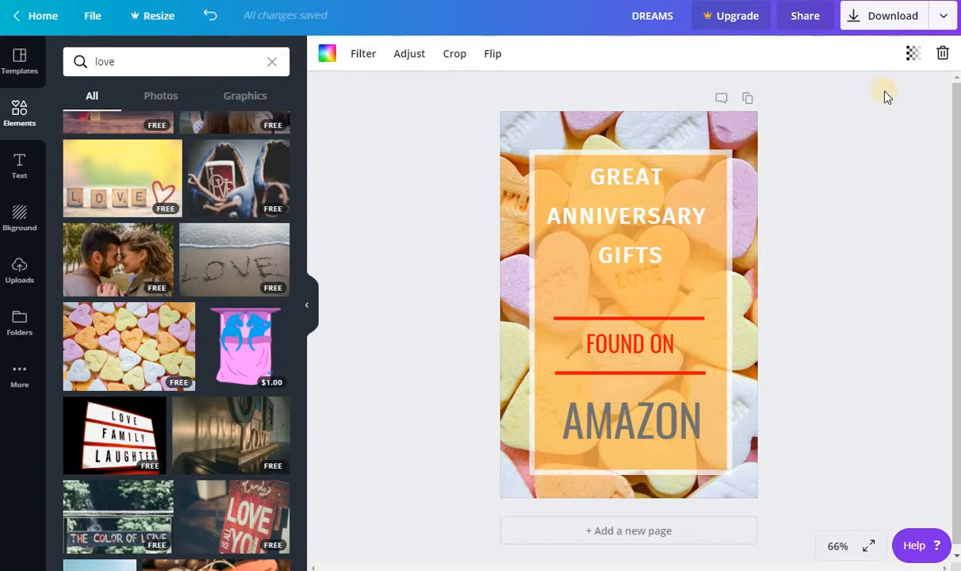
Download the anniversary-gifts poster as a JPG image
{"action": "left_click", "coordinate": [933, 26]}
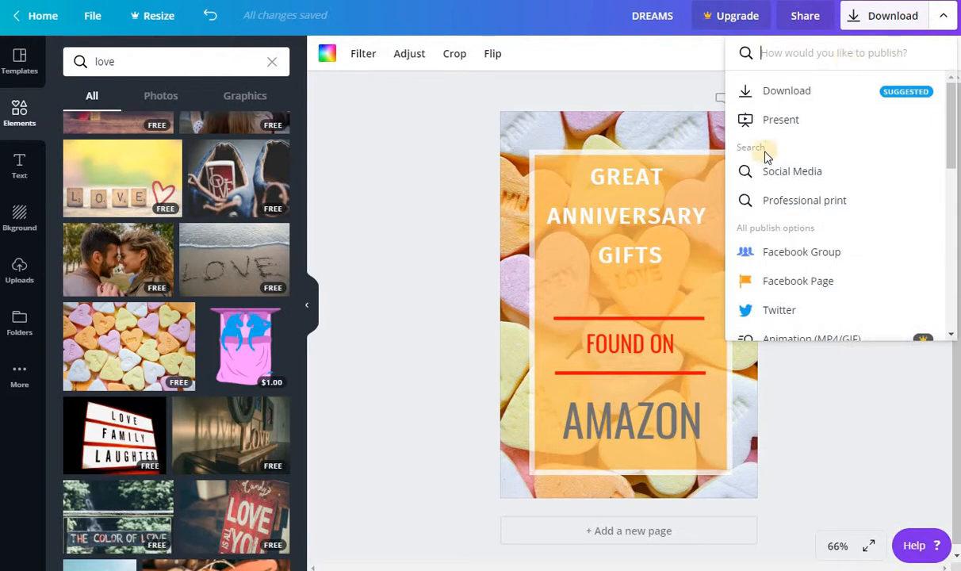
{"action": "left_click", "coordinate": [787, 91]}
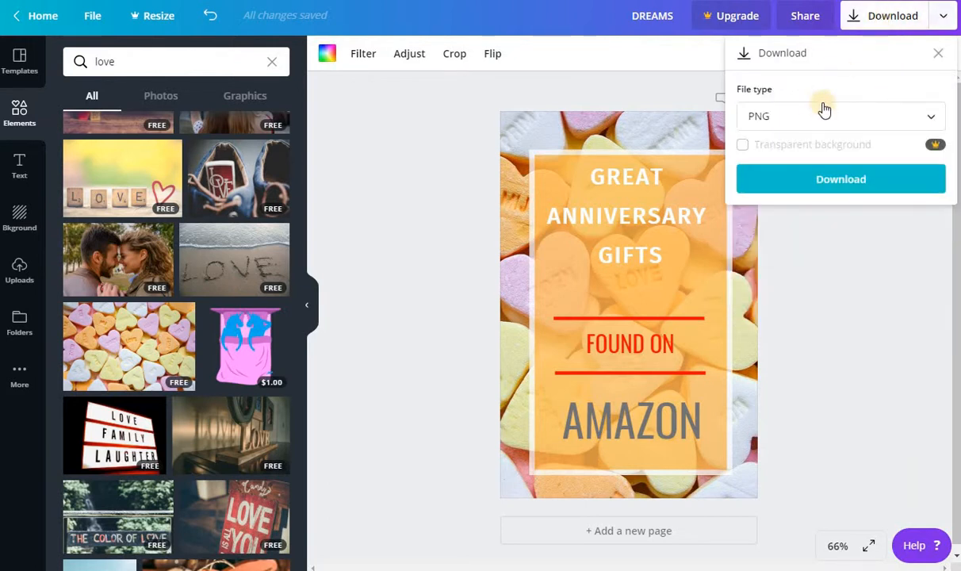
{"action": "left_click", "coordinate": [825, 116]}
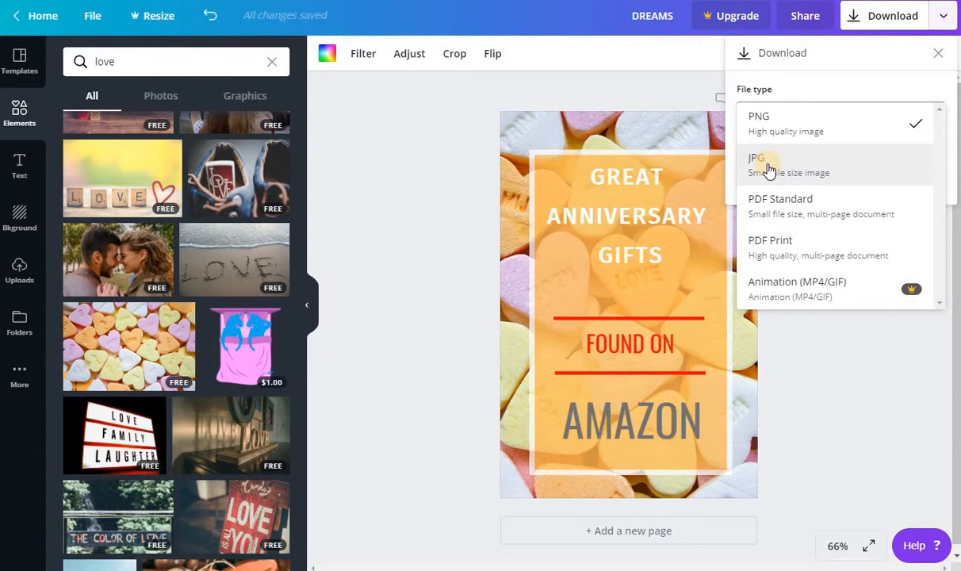
{"action": "left_click", "coordinate": [767, 167]}
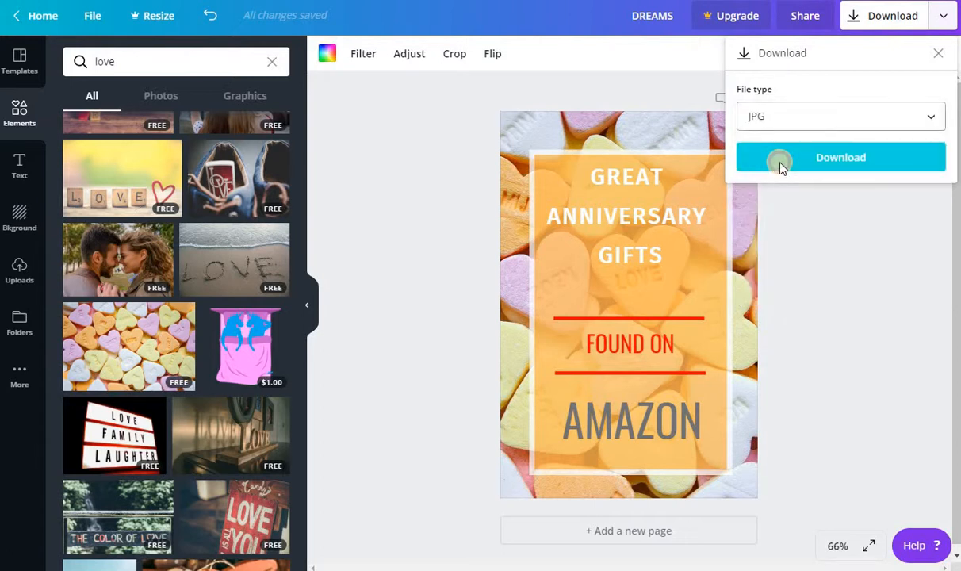
{"action": "left_click", "coordinate": [781, 162]}
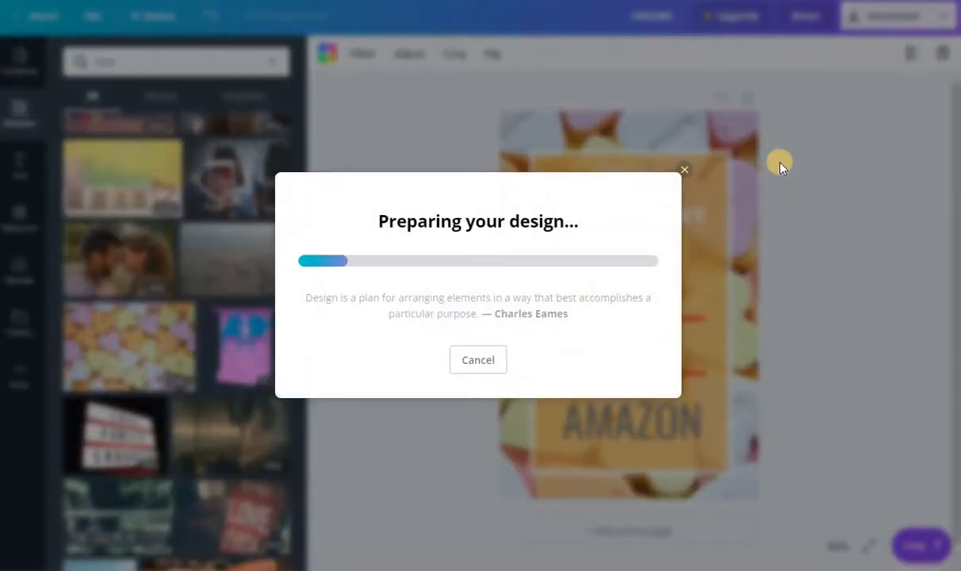